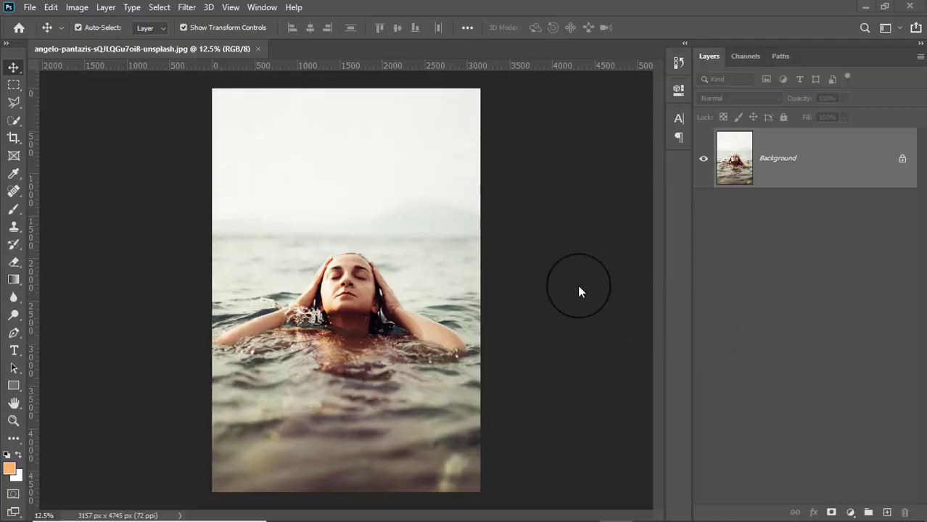
Duplicate the swimmer photo's Background layer to create a Background copy layer
{"action": "mouse_move", "coordinate": [797, 164]}
{"action": "left_mouse_down"}
{"action": "mouse_move", "coordinate": [777, 169]}
{"action": "mouse_move", "coordinate": [886, 512]}
{"action": "left_mouse_up"}
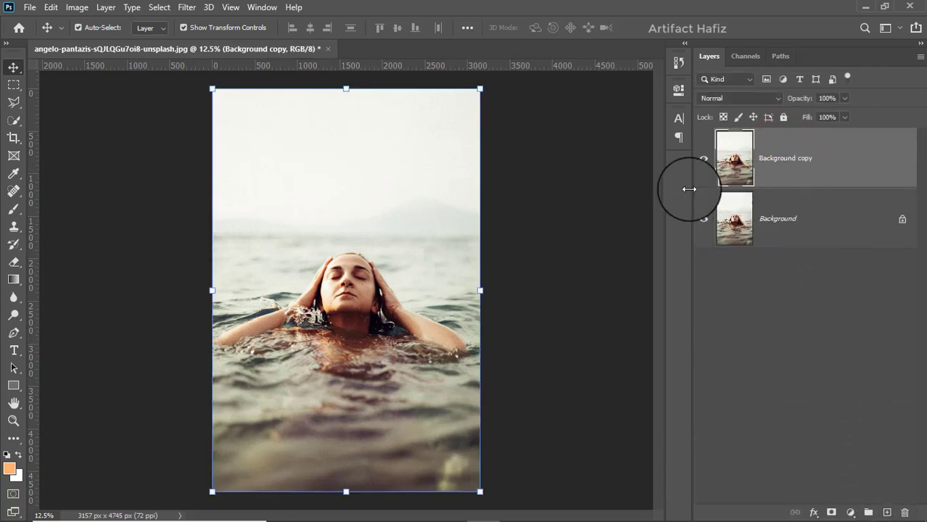
Quick-select the woman's arms and the surrounding water with an enlarged brush
{"action": "left_click", "coordinate": [15, 123]}
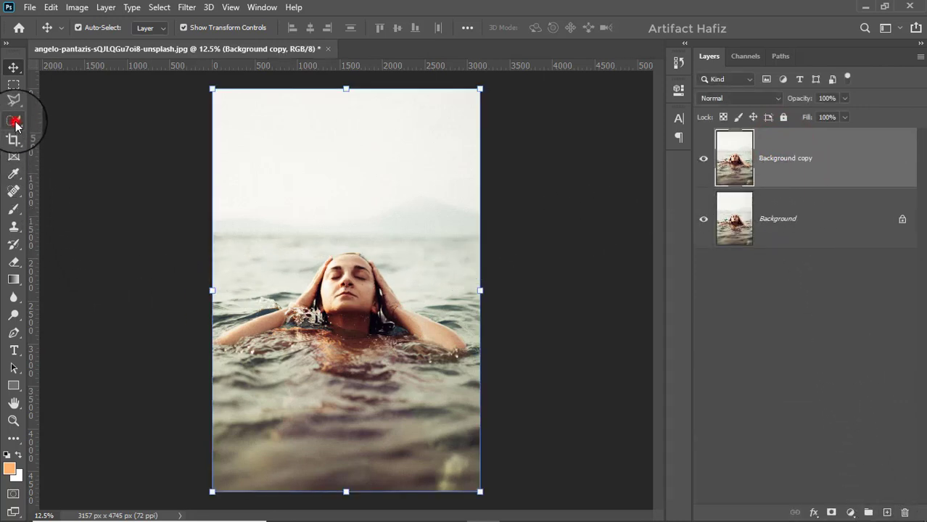
{"action": "left_click", "coordinate": [69, 132]}
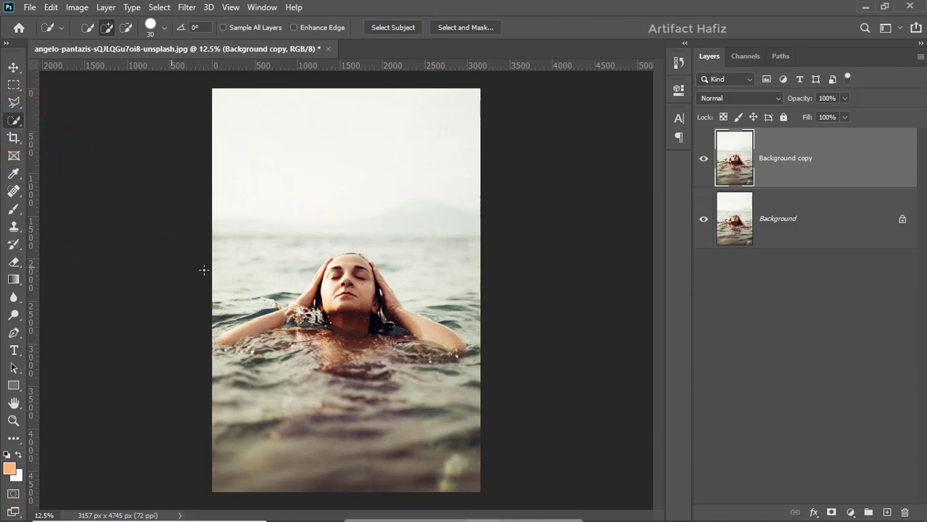
{"action": "key", "text": "bracketright"}
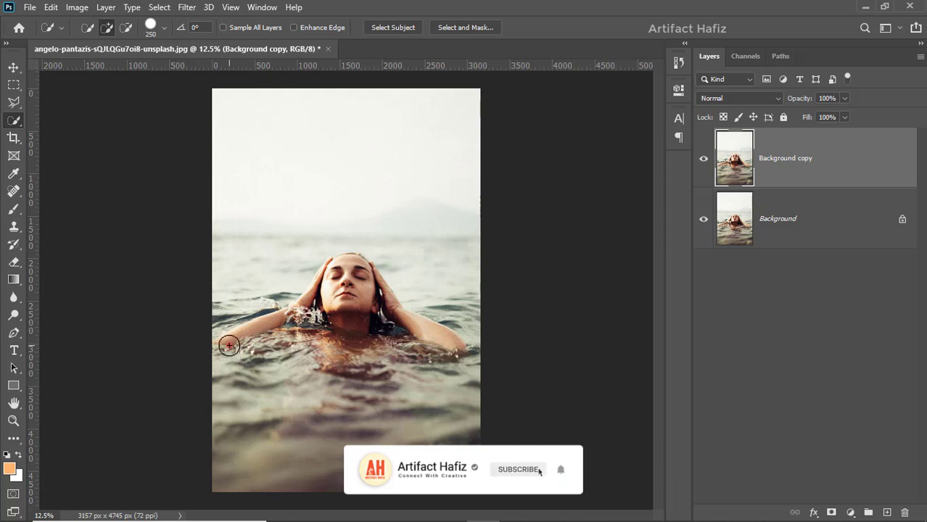
{"action": "left_click_drag", "start_coordinate": [229, 341], "coordinate": [293, 312]}
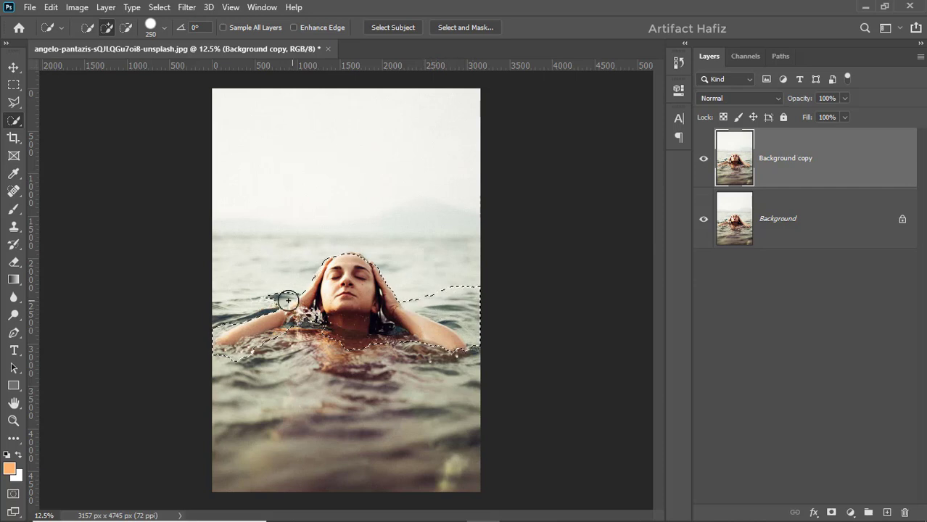
{"action": "left_click_drag", "start_coordinate": [225, 303], "coordinate": [218, 302]}
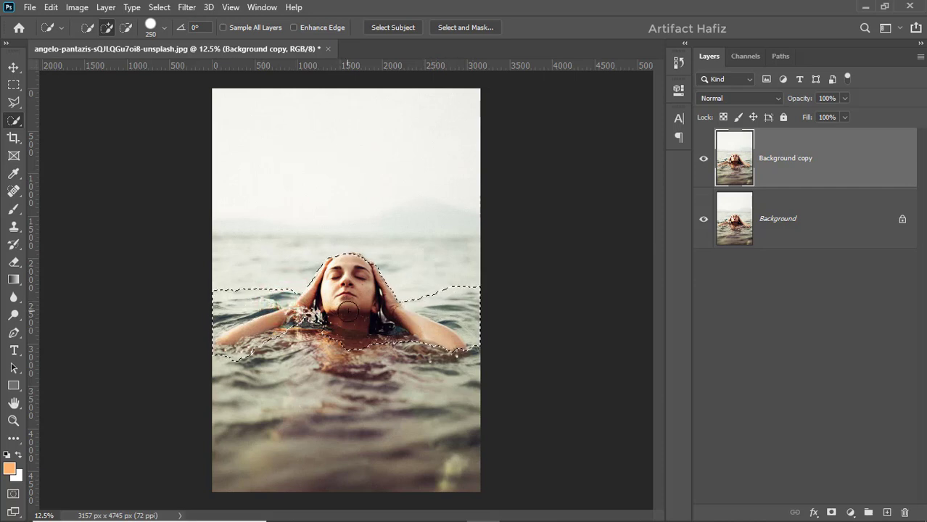
{"action": "mouse_move", "coordinate": [373, 356]}
{"action": "left_mouse_down"}
{"action": "mouse_move", "coordinate": [449, 354]}
{"action": "mouse_move", "coordinate": [290, 372]}
{"action": "left_mouse_up"}
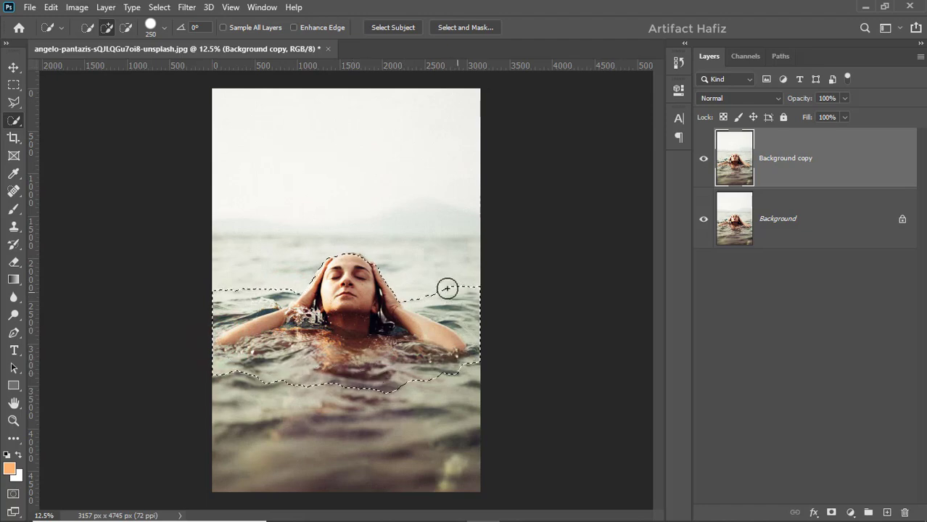
Trim the selection edge around the woman's head and face
{"action": "scroll", "coordinate": [344, 291], "scroll_direction": "up", "scroll_amount": 1}
{"action": "scroll", "coordinate": [344, 291], "scroll_direction": "up", "scroll_amount": 8}
{"action": "left_click_drag", "start_coordinate": [356, 216], "coordinate": [372, 227]}
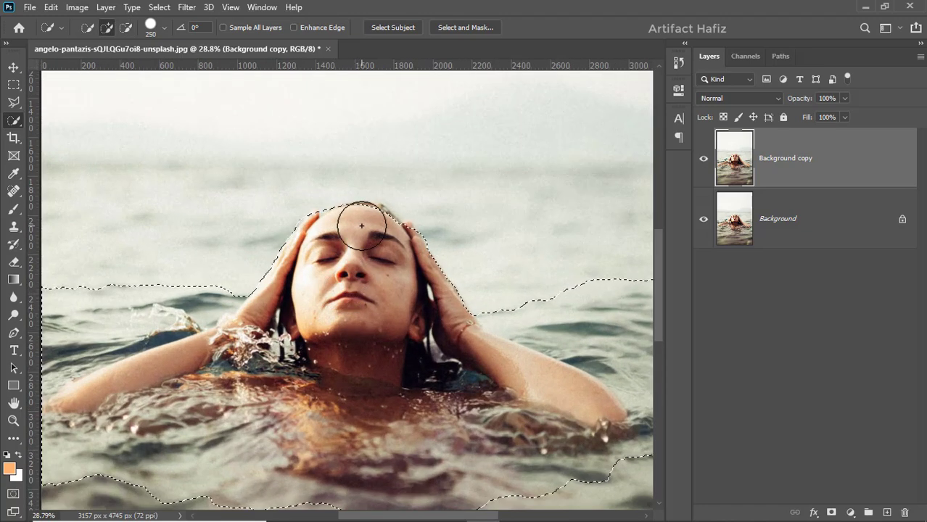
{"action": "left_click", "coordinate": [366, 225]}
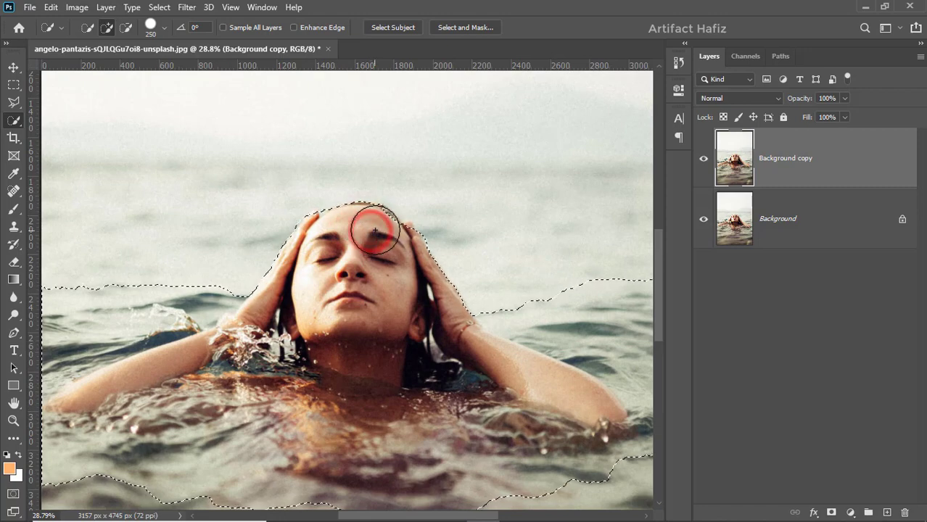
{"action": "left_click", "coordinate": [375, 231]}
{"action": "left_click_drag", "start_coordinate": [375, 231], "coordinate": [321, 269]}
{"action": "scroll", "coordinate": [326, 276], "scroll_direction": "down", "scroll_amount": 7}
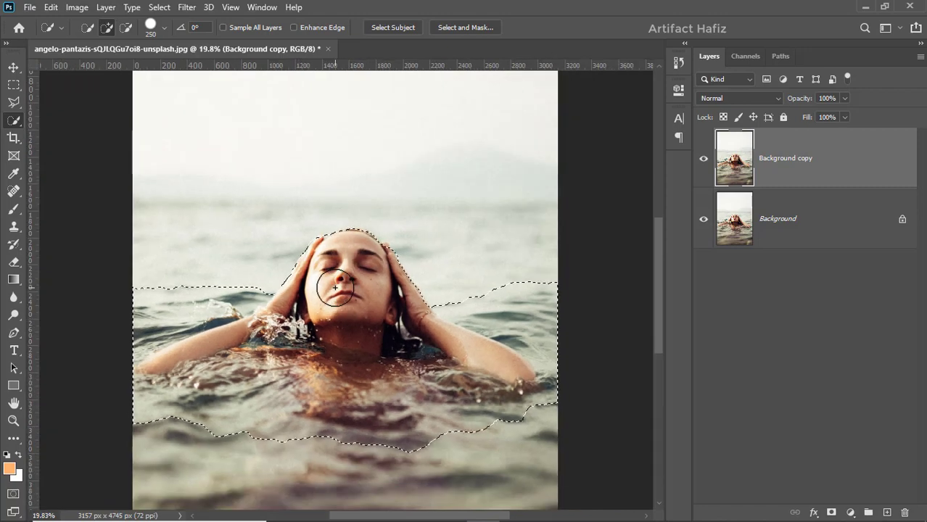
{"action": "left_click", "coordinate": [447, 27]}
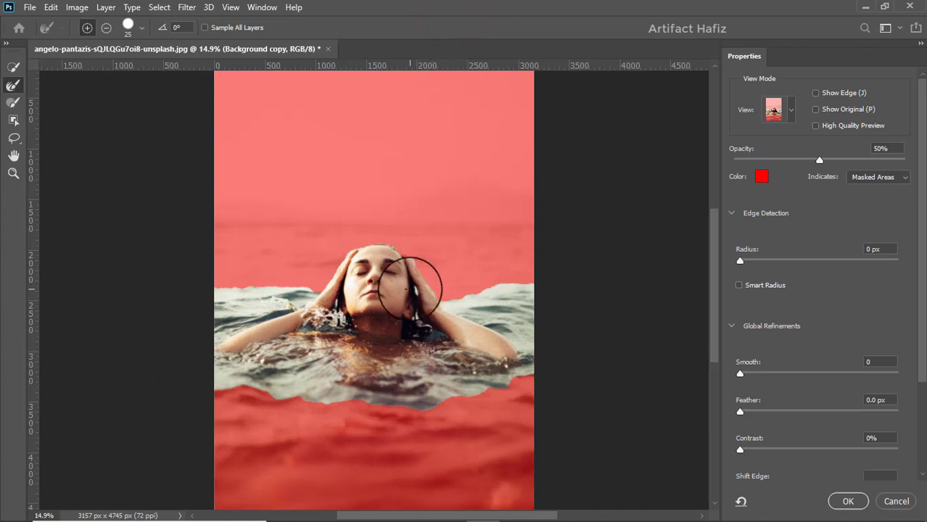
Feather the selection to 3 px and refine the water edges with the Refine Edge Brush
{"action": "left_click_drag", "start_coordinate": [742, 413], "coordinate": [796, 408]}
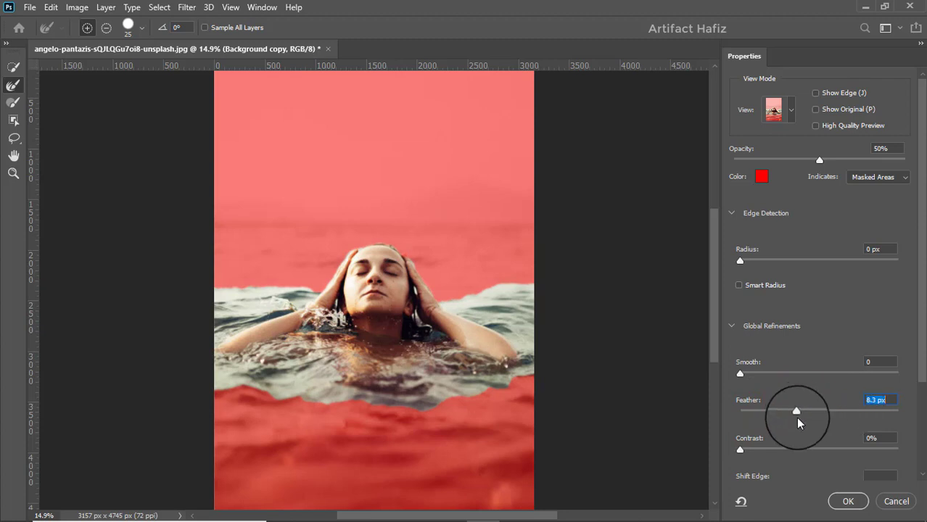
{"action": "mouse_move", "coordinate": [795, 412]}
{"action": "left_mouse_down"}
{"action": "mouse_move", "coordinate": [832, 415]}
{"action": "mouse_move", "coordinate": [771, 415]}
{"action": "left_mouse_up"}
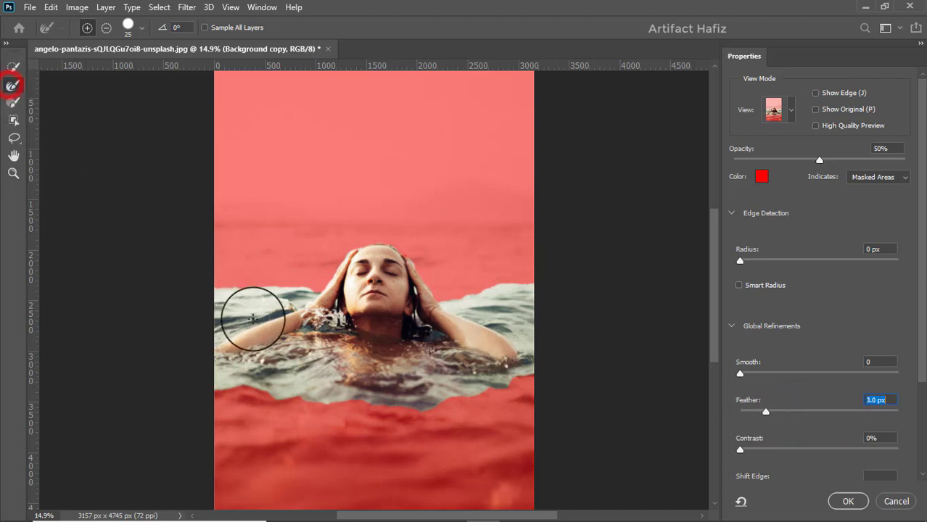
{"action": "key", "text": "bracketright"}
{"action": "key", "text": "bracketright"}
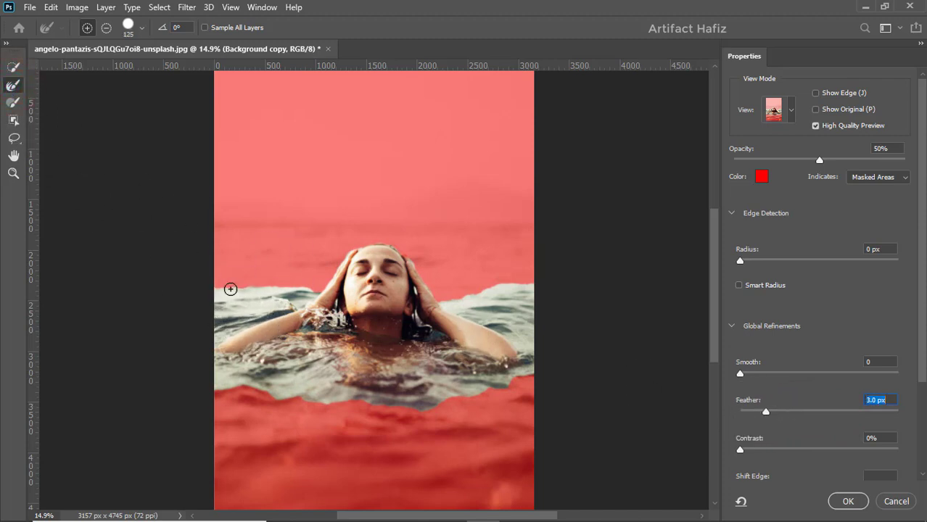
{"action": "left_click_drag", "start_coordinate": [235, 286], "coordinate": [306, 286]}
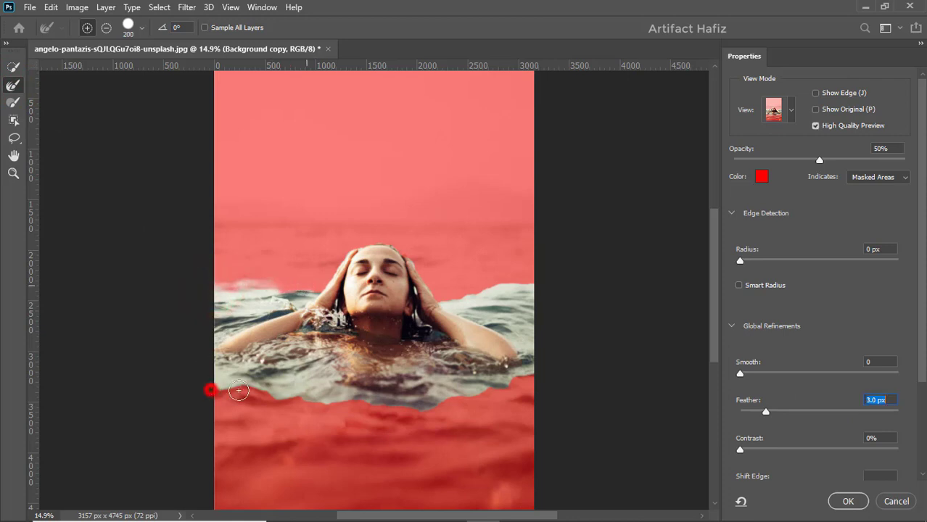
{"action": "left_click_drag", "start_coordinate": [238, 390], "coordinate": [319, 399]}
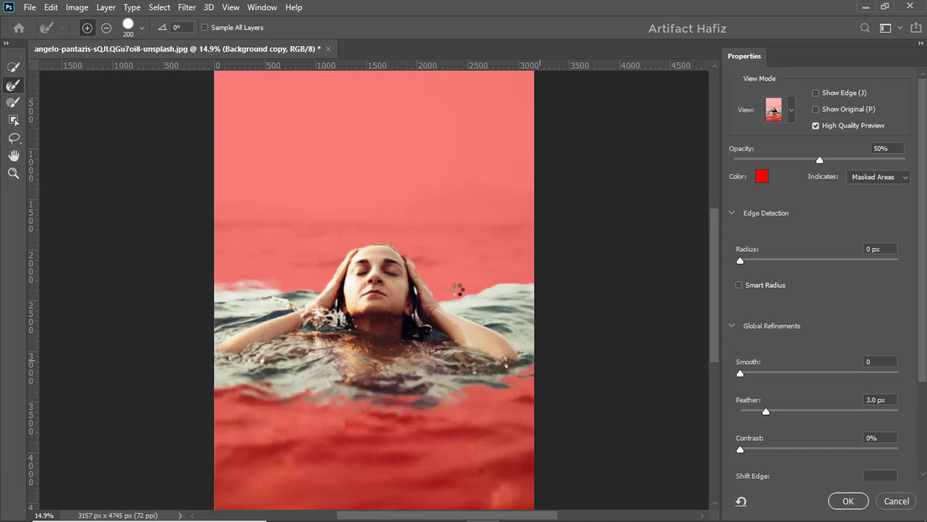
{"action": "left_click_drag", "start_coordinate": [448, 293], "coordinate": [531, 278]}
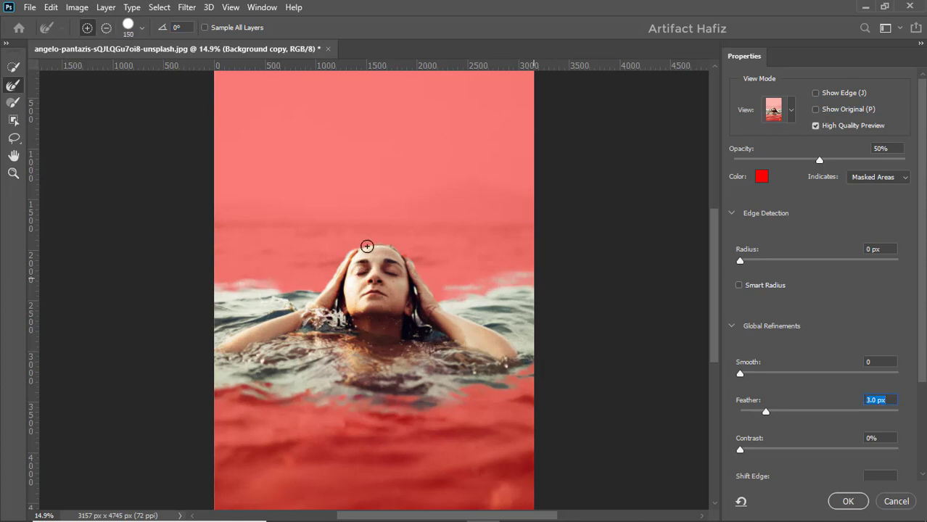
{"action": "left_click", "coordinate": [13, 65]}
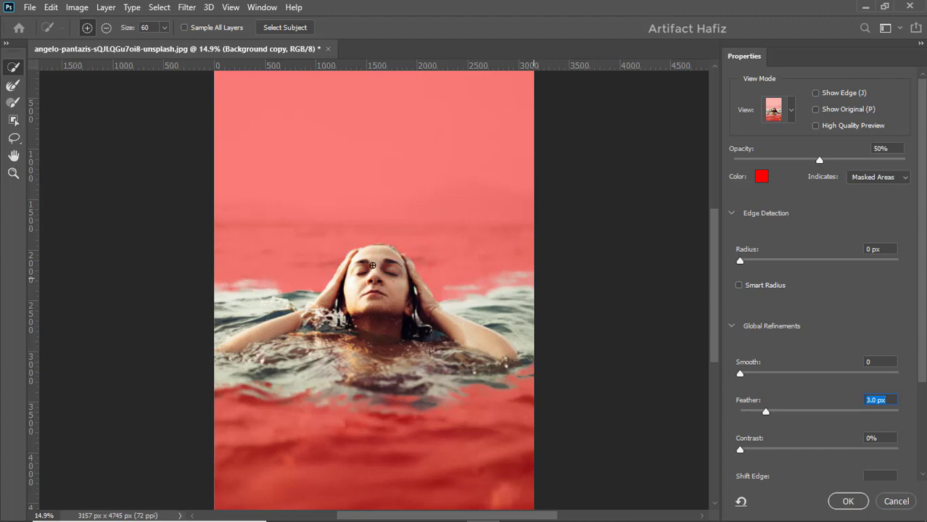
{"action": "left_click", "coordinate": [13, 87]}
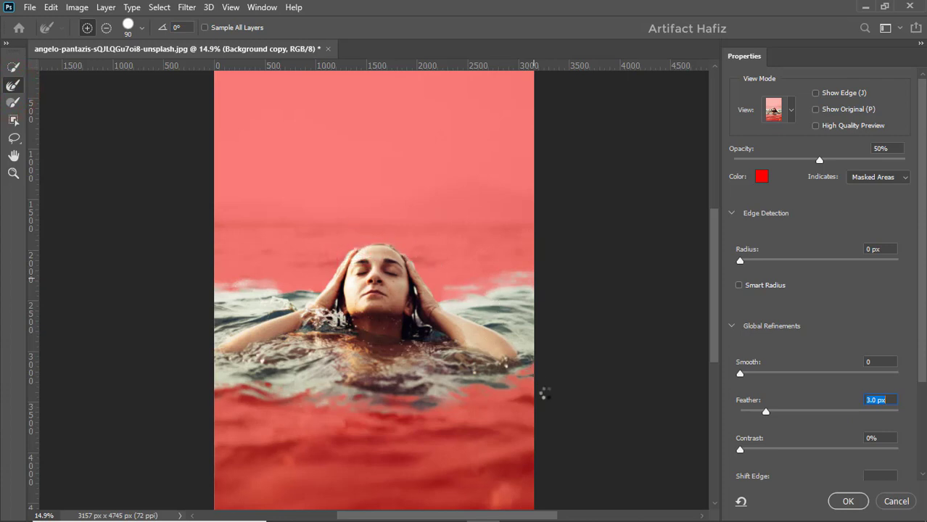
Apply the selection as a layer mask on Background copy and drag in the coffee cup photo
{"action": "left_click", "coordinate": [845, 500]}
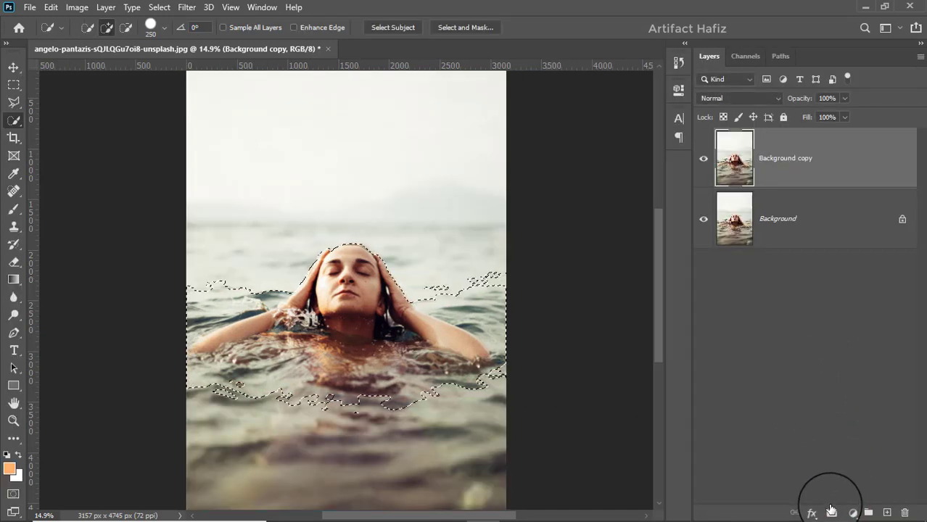
{"action": "left_click", "coordinate": [831, 512]}
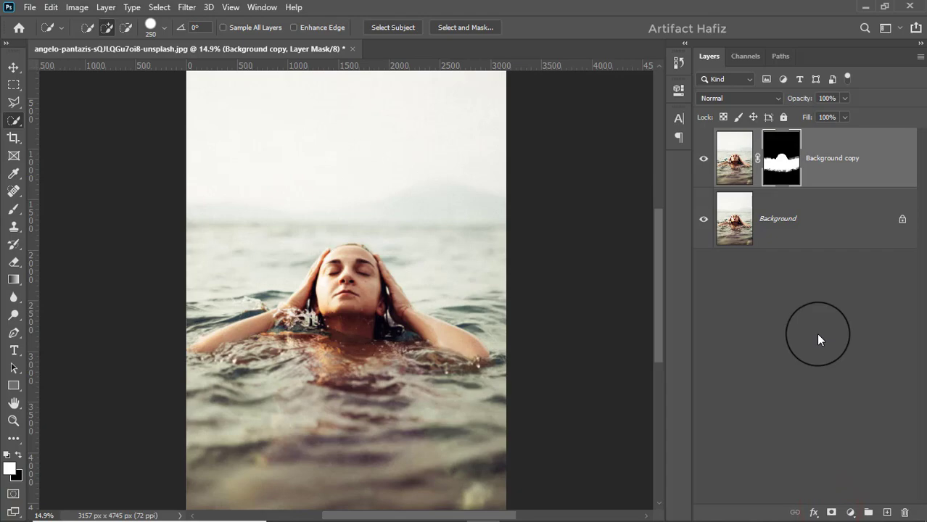
{"action": "left_click", "coordinate": [348, 510]}
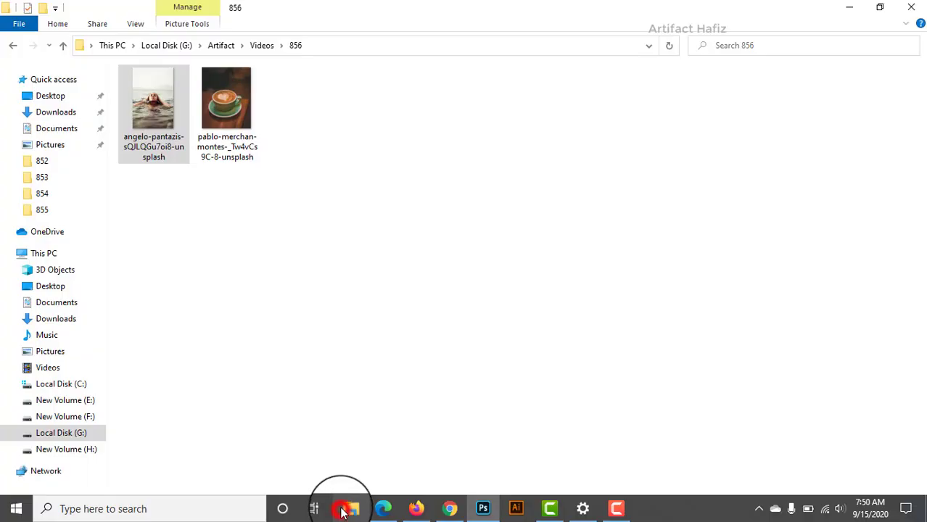
{"action": "mouse_move", "coordinate": [240, 115]}
{"action": "left_mouse_down"}
{"action": "mouse_move", "coordinate": [360, 388]}
{"action": "mouse_move", "coordinate": [377, 340]}
{"action": "left_mouse_up"}
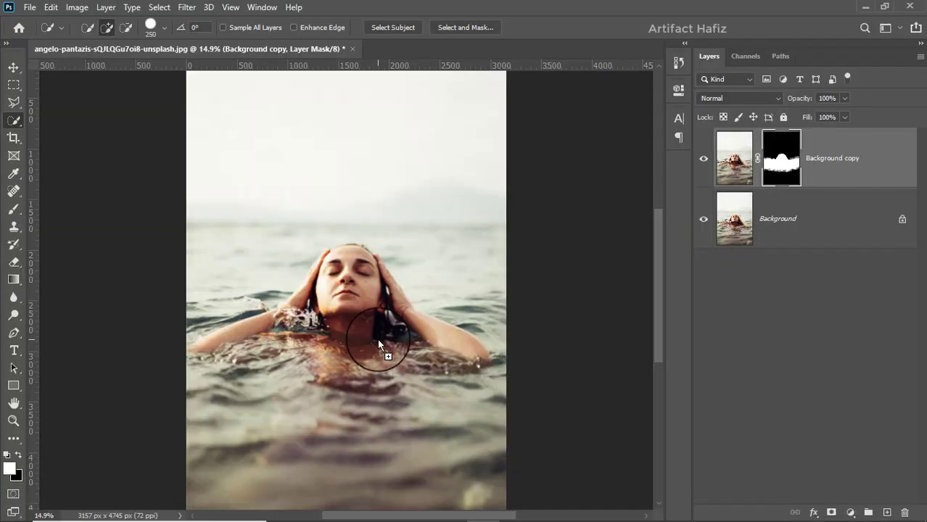
Place the coffee cup photo and move it below the swimmer layer
{"action": "left_click", "coordinate": [651, 28]}
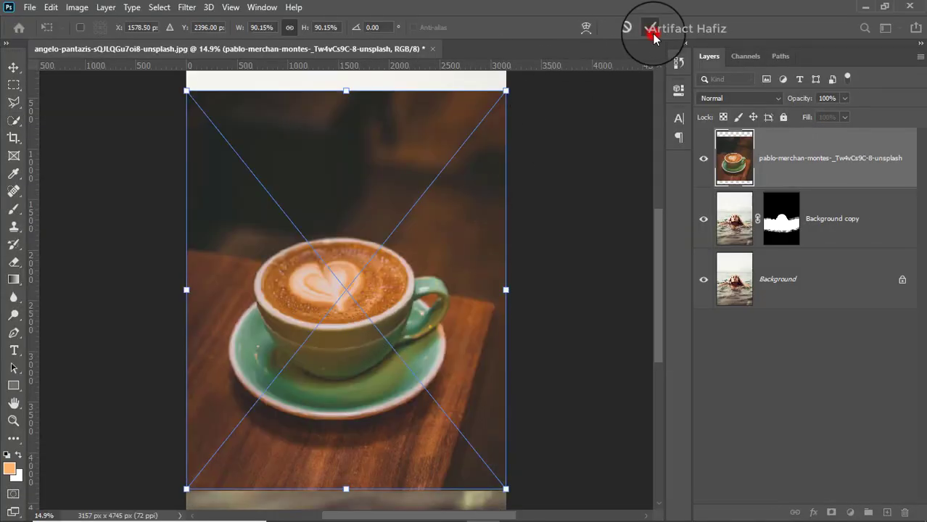
{"action": "left_click_drag", "start_coordinate": [810, 156], "coordinate": [810, 248]}
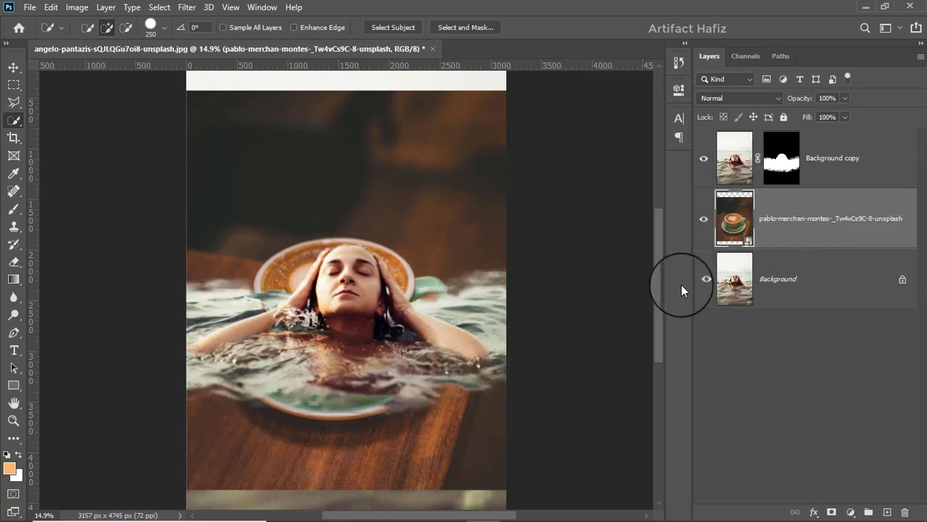
{"action": "left_click", "coordinate": [833, 156]}
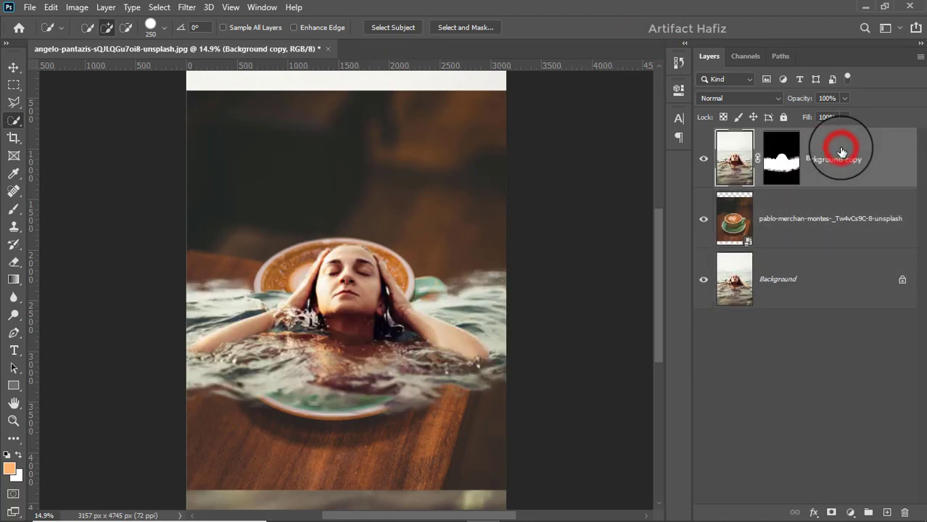
Scale the swimmer layer to 43.74% inside the cup and target its layer mask
{"action": "left_click", "coordinate": [13, 67]}
{"action": "left_click", "coordinate": [184, 28]}
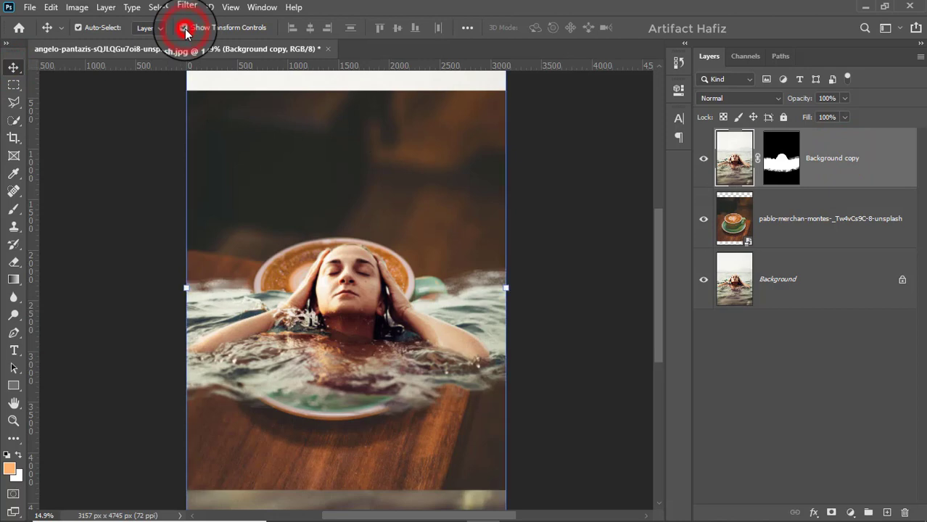
{"action": "mouse_move", "coordinate": [506, 290]}
{"action": "left_mouse_down"}
{"action": "mouse_move", "coordinate": [318, 309]}
{"action": "mouse_move", "coordinate": [352, 288]}
{"action": "left_mouse_up"}
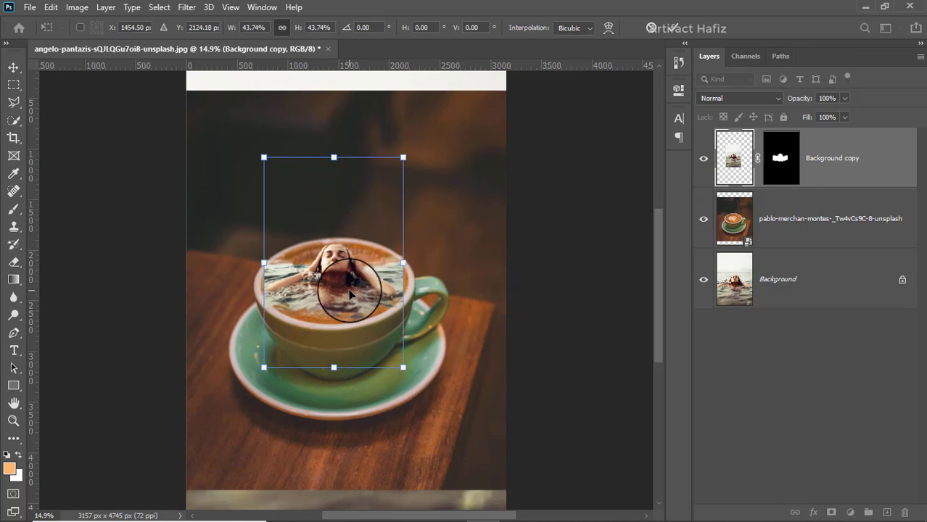
{"action": "left_click", "coordinate": [671, 28]}
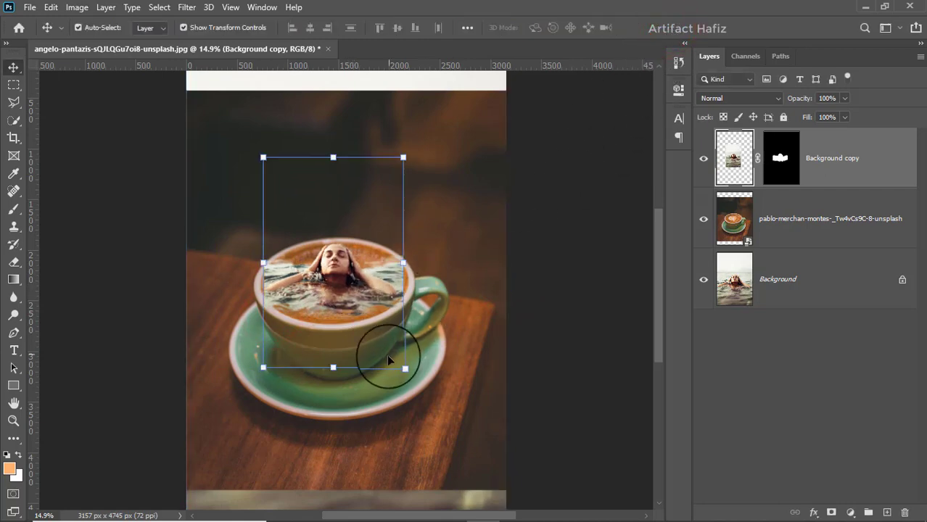
{"action": "scroll", "coordinate": [370, 358], "scroll_direction": "up", "scroll_amount": 3}
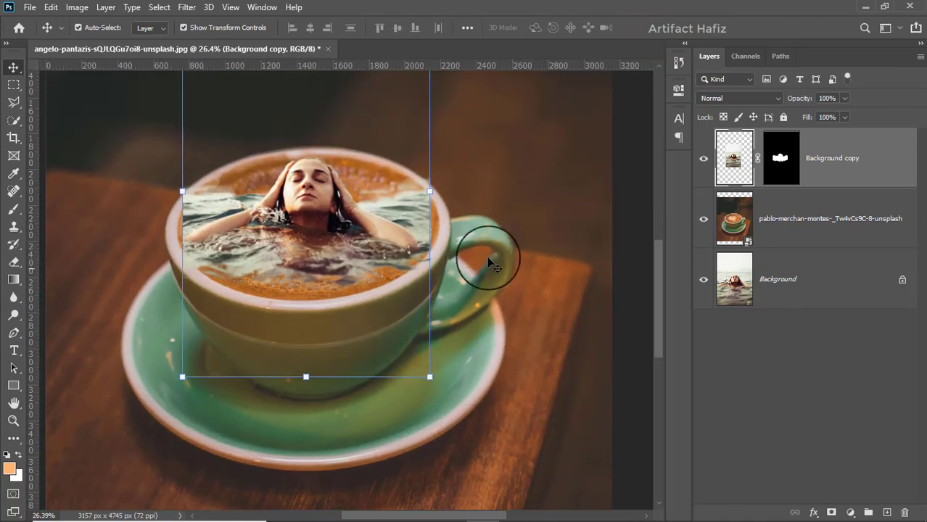
{"action": "left_click", "coordinate": [783, 164]}
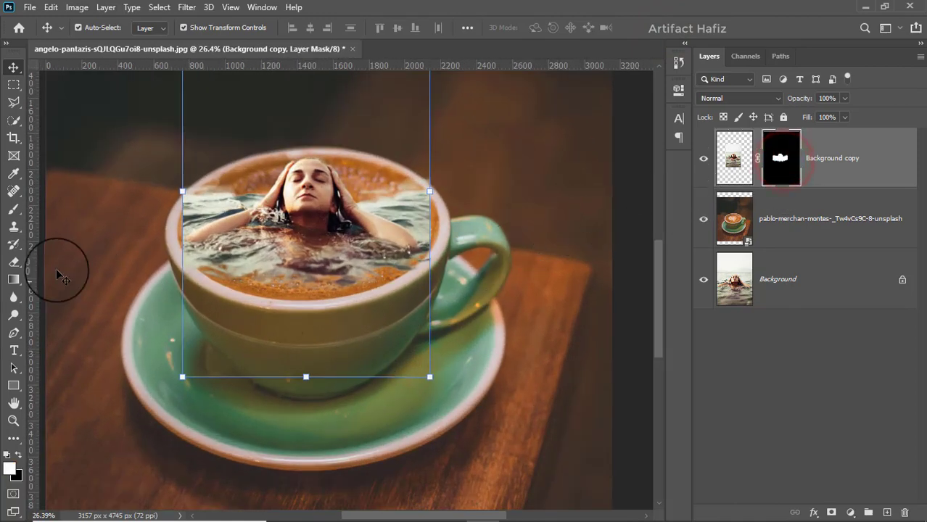
Paint black on the mask with a 200 px, 100% opacity brush along the cup's left rim
{"action": "left_click", "coordinate": [13, 209]}
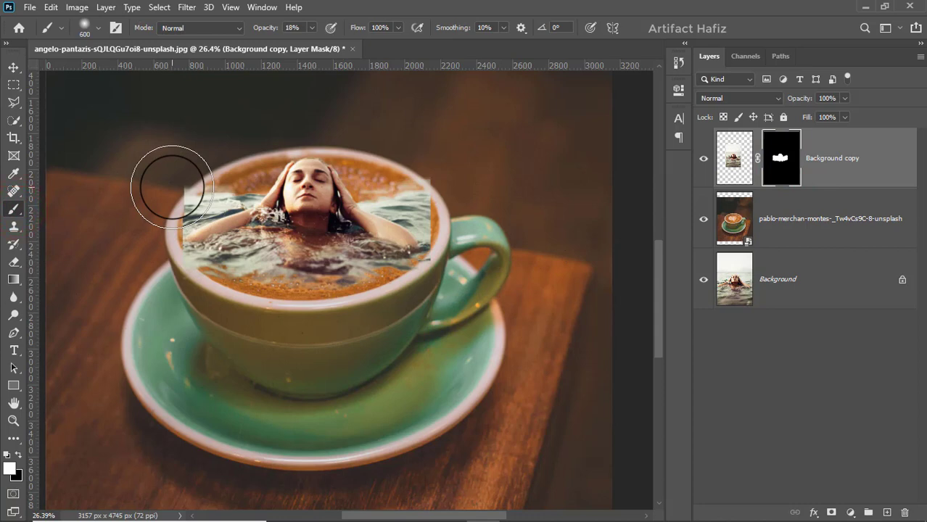
{"action": "key", "text": "bracketleft"}
{"action": "key", "text": "bracketleft"}
{"action": "key", "text": "bracketleft"}
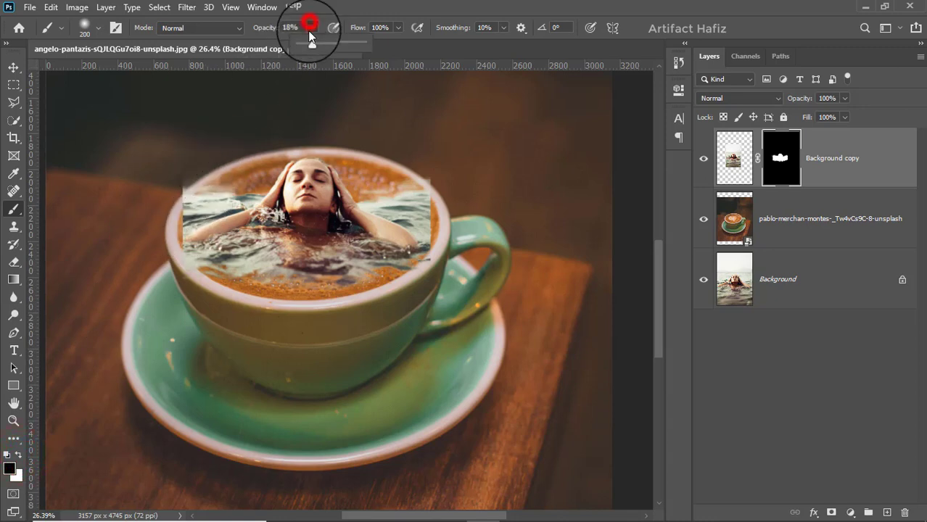
{"action": "left_click_drag", "start_coordinate": [308, 34], "coordinate": [367, 43]}
{"action": "left_click", "coordinate": [389, 6]}
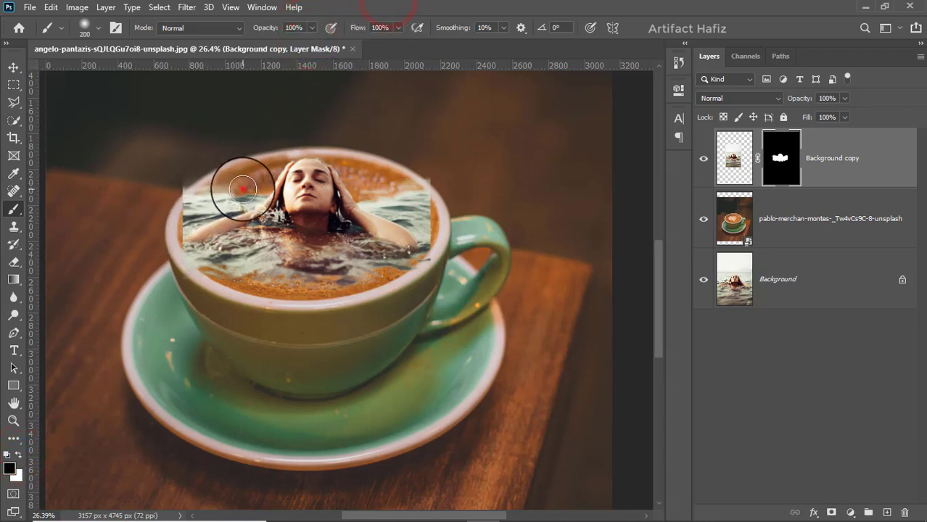
{"action": "mouse_move", "coordinate": [244, 186]}
{"action": "left_mouse_down"}
{"action": "mouse_move", "coordinate": [186, 201]}
{"action": "mouse_move", "coordinate": [194, 174]}
{"action": "left_mouse_up"}
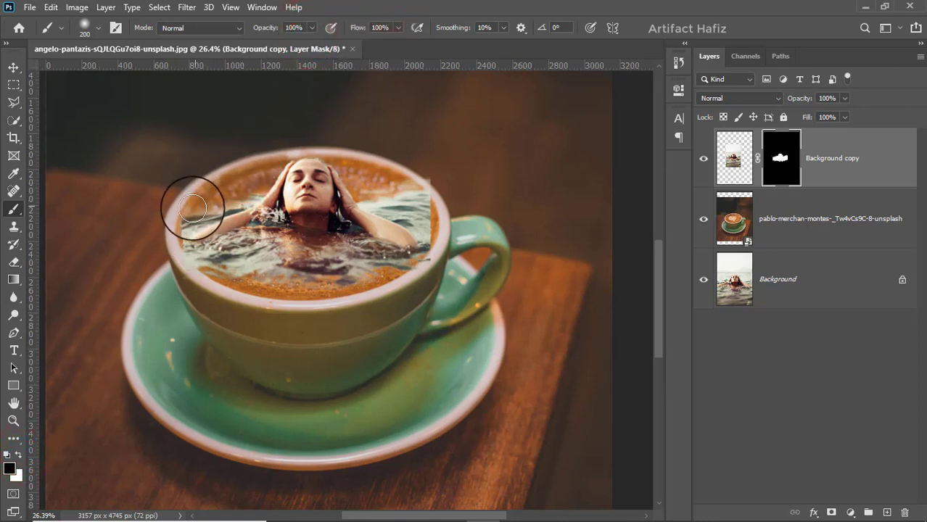
{"action": "mouse_move", "coordinate": [190, 206]}
{"action": "left_mouse_down"}
{"action": "mouse_move", "coordinate": [171, 252]}
{"action": "mouse_move", "coordinate": [176, 243]}
{"action": "mouse_move", "coordinate": [242, 279]}
{"action": "mouse_move", "coordinate": [355, 292]}
{"action": "mouse_move", "coordinate": [397, 266]}
{"action": "mouse_move", "coordinate": [438, 265]}
{"action": "mouse_move", "coordinate": [417, 182]}
{"action": "mouse_move", "coordinate": [374, 182]}
{"action": "mouse_move", "coordinate": [424, 209]}
{"action": "mouse_move", "coordinate": [411, 217]}
{"action": "mouse_move", "coordinate": [369, 190]}
{"action": "mouse_move", "coordinate": [431, 201]}
{"action": "left_mouse_up"}
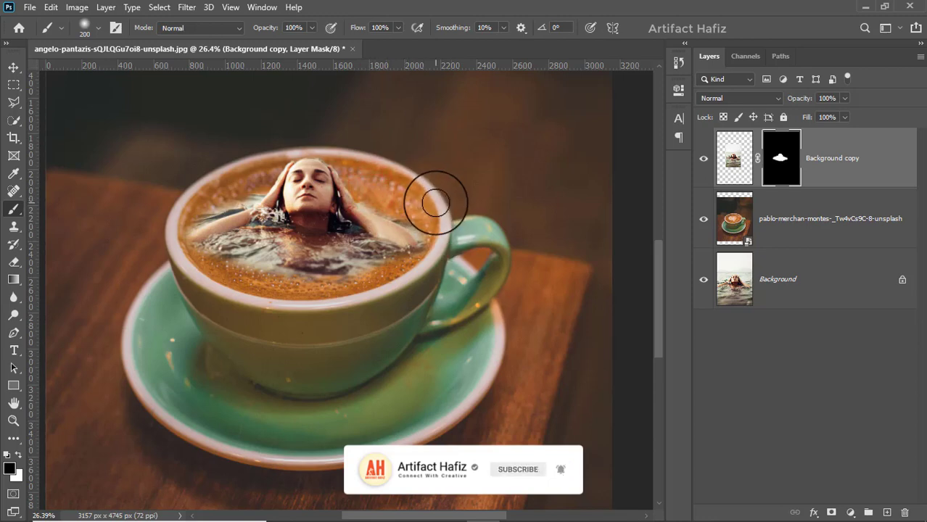
Set Background copy's blend mode to Luminosity and toggle its visibility to compare
{"action": "left_click", "coordinate": [14, 68]}
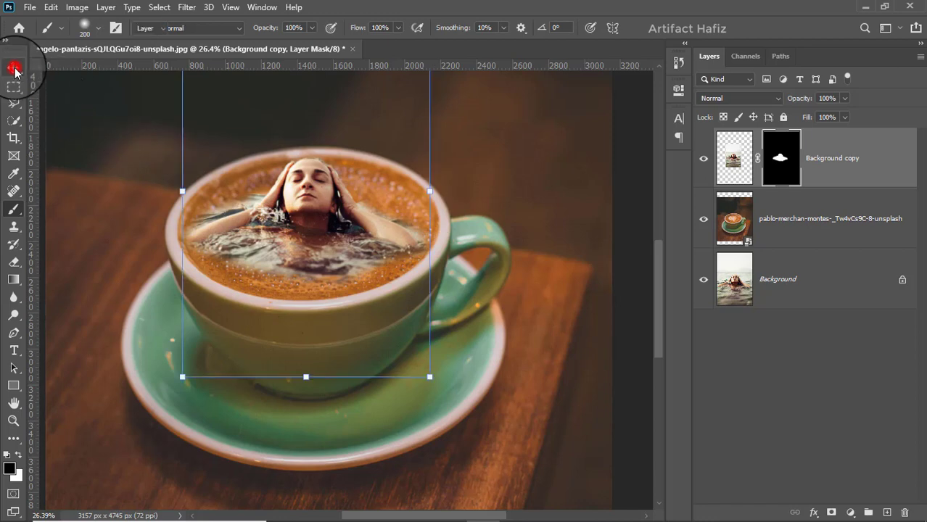
{"action": "left_click", "coordinate": [740, 98]}
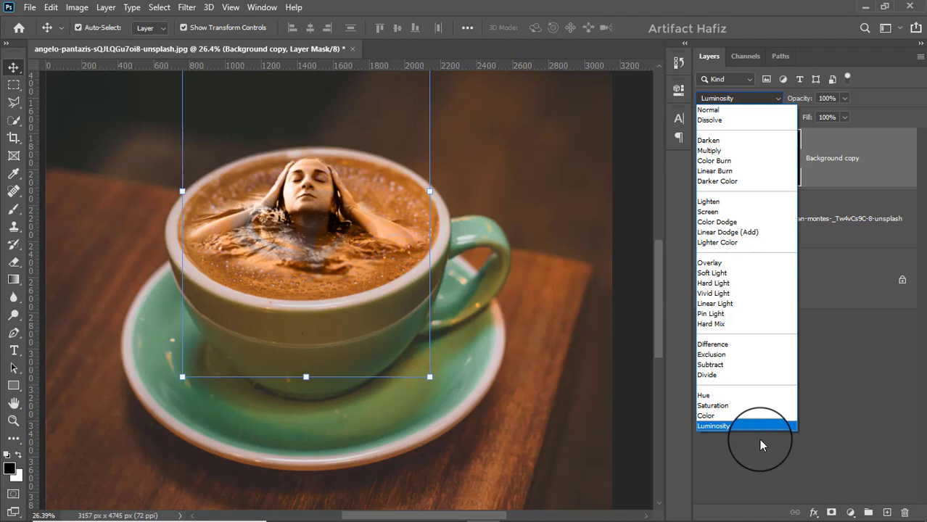
{"action": "left_click", "coordinate": [754, 428]}
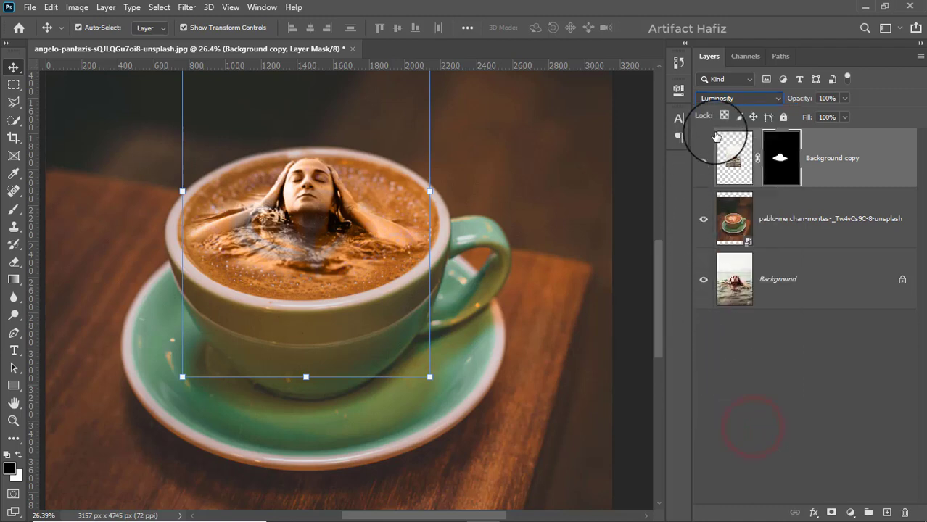
{"action": "left_click", "coordinate": [703, 161]}
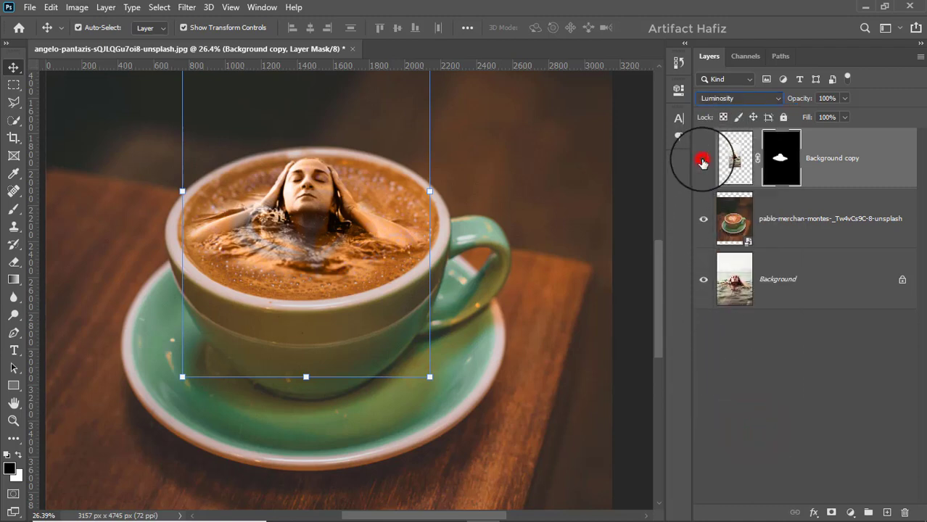
{"action": "left_click", "coordinate": [702, 161]}
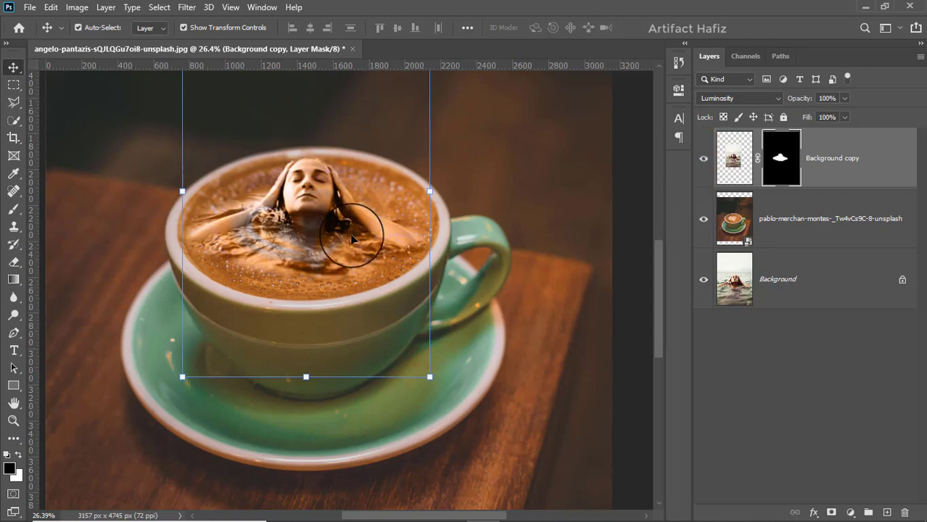
{"action": "scroll", "coordinate": [300, 264], "scroll_direction": "down", "scroll_amount": 3}
{"action": "scroll", "coordinate": [254, 261], "scroll_direction": "up", "scroll_amount": 2}
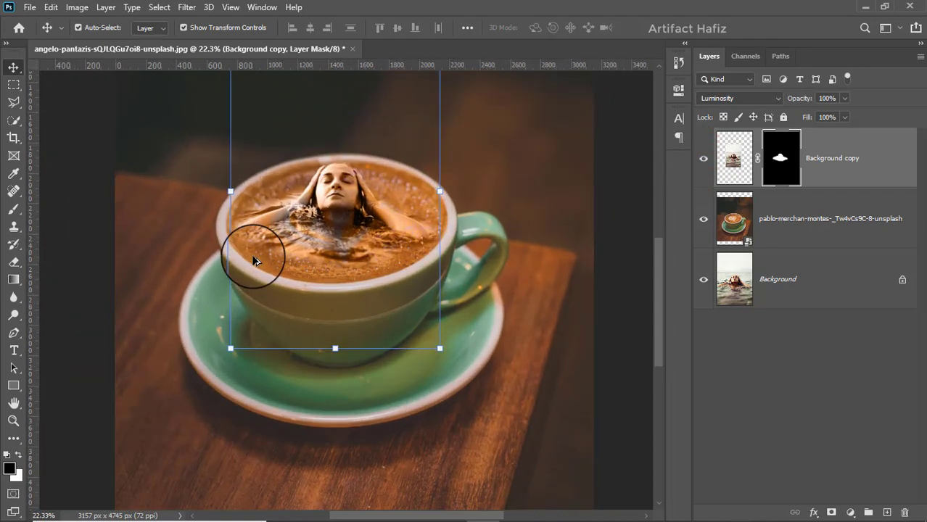
{"action": "scroll", "coordinate": [254, 261], "scroll_direction": "up", "scroll_amount": 1}
{"action": "scroll", "coordinate": [261, 257], "scroll_direction": "up", "scroll_amount": 2}
{"action": "scroll", "coordinate": [275, 250], "scroll_direction": "up", "scroll_amount": 1}
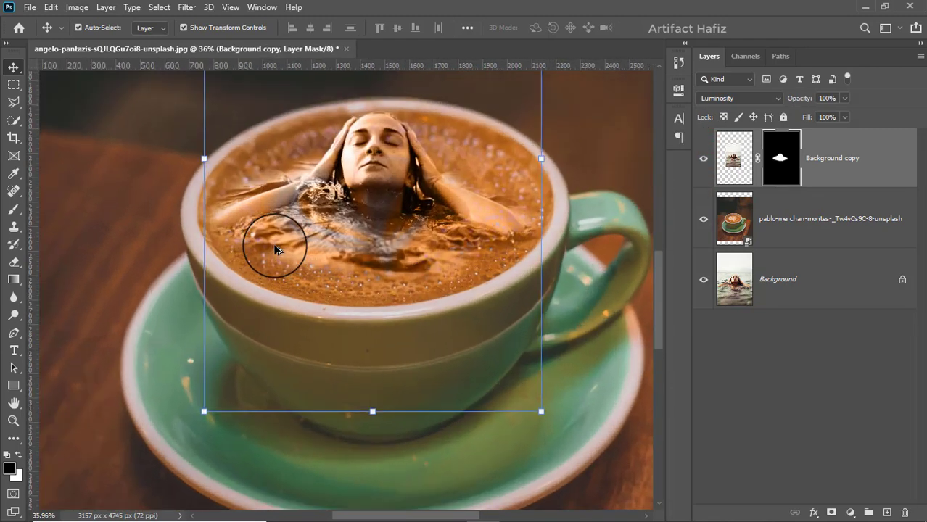
Hide Background copy and rasterize the coffee cup photo layer
{"action": "left_click", "coordinate": [702, 156]}
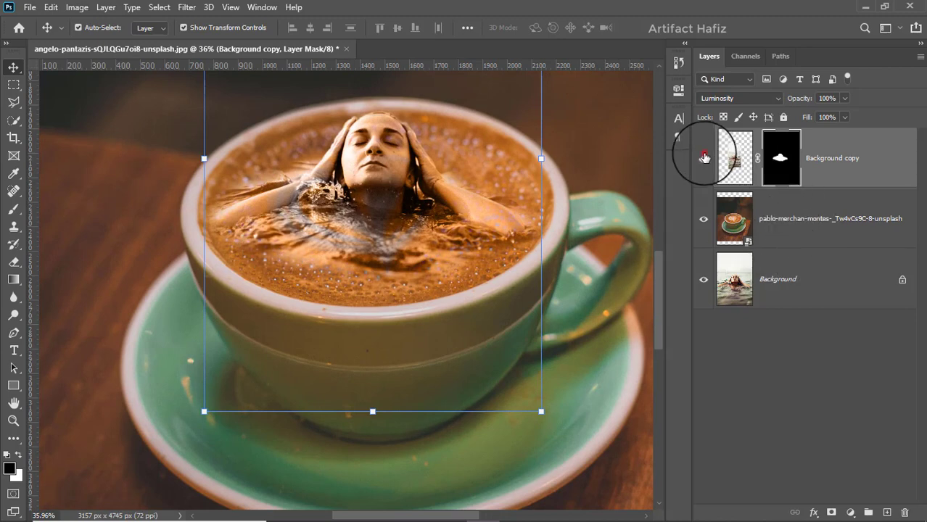
{"action": "left_click", "coordinate": [828, 214]}
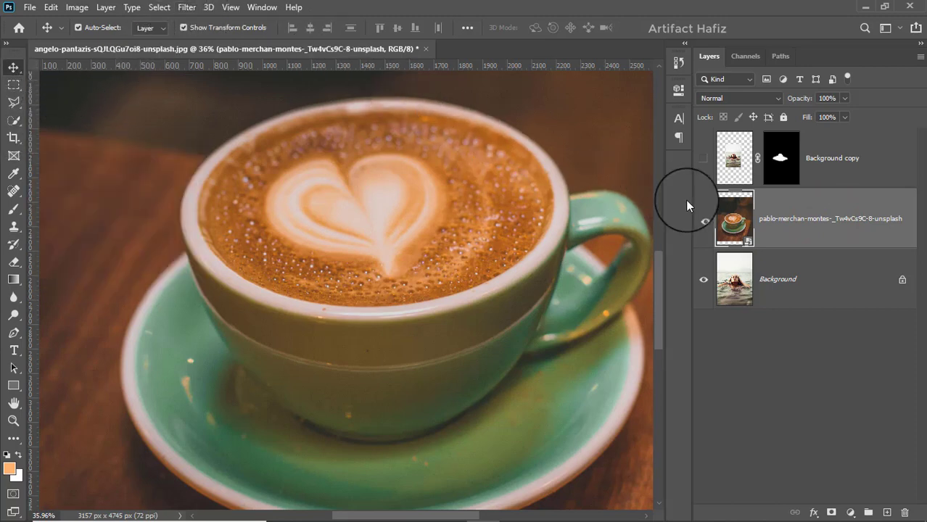
{"action": "right_click", "coordinate": [798, 207]}
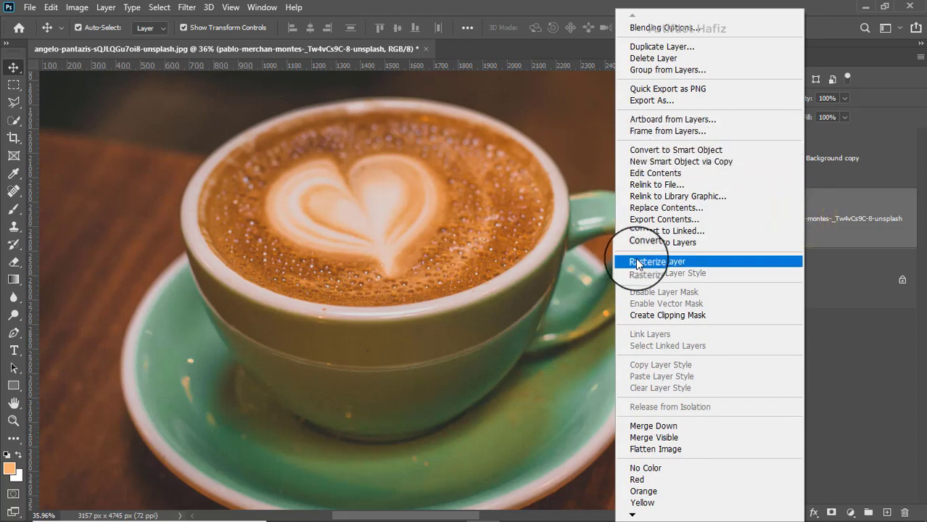
{"action": "left_click", "coordinate": [638, 261]}
Outline the latte heart with the Polygonal Lasso, closing the selection at its start point
{"action": "left_click", "coordinate": [9, 105]}
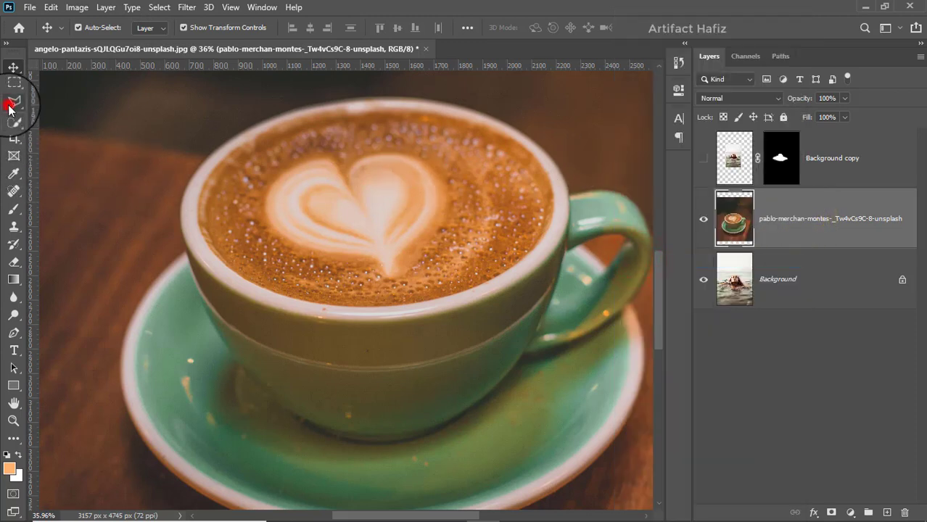
{"action": "left_click", "coordinate": [66, 116]}
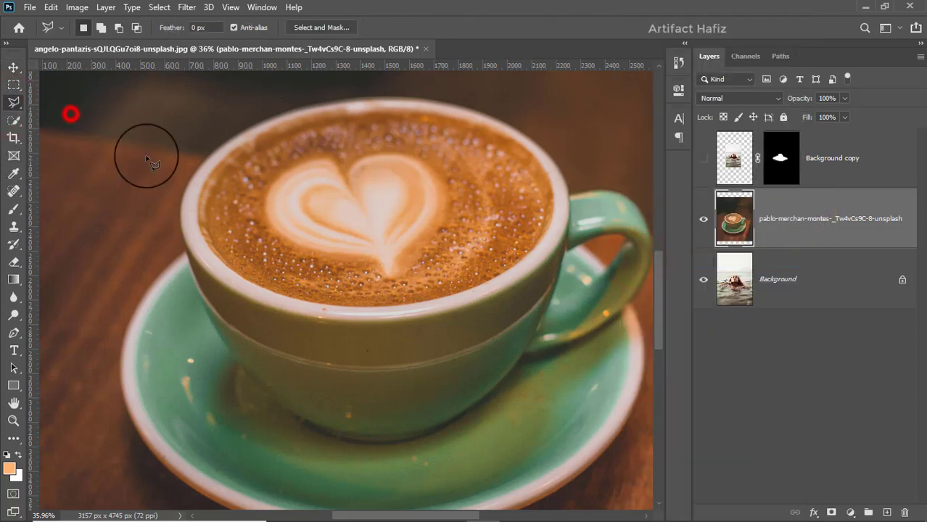
{"action": "left_click", "coordinate": [259, 193]}
{"action": "left_click", "coordinate": [269, 176]}
{"action": "left_click", "coordinate": [290, 161]}
{"action": "left_click", "coordinate": [331, 150]}
{"action": "left_click", "coordinate": [372, 145]}
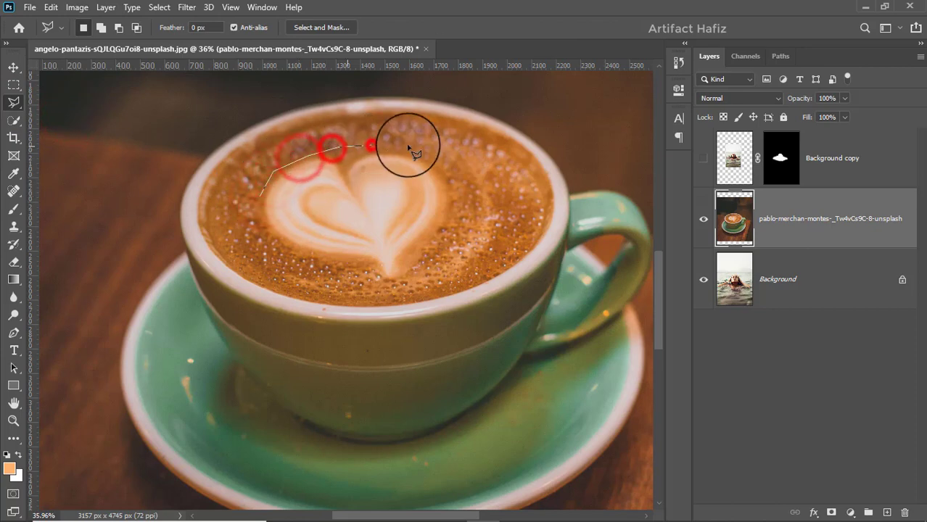
{"action": "left_click", "coordinate": [440, 141]}
{"action": "left_click", "coordinate": [452, 165]}
{"action": "left_click", "coordinate": [457, 190]}
{"action": "left_click", "coordinate": [459, 215]}
{"action": "left_click", "coordinate": [449, 241]}
{"action": "left_click", "coordinate": [426, 257]}
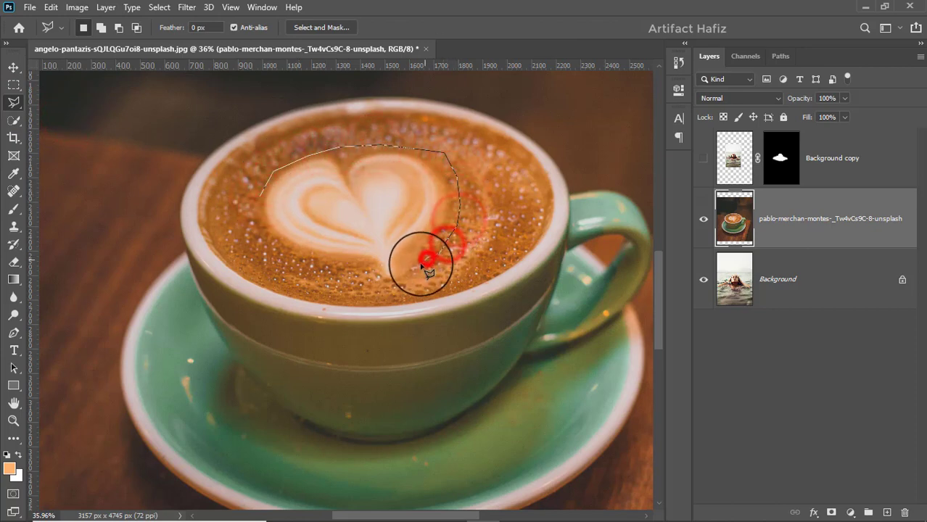
{"action": "left_click", "coordinate": [401, 274]}
{"action": "left_click", "coordinate": [367, 274]}
{"action": "left_click", "coordinate": [310, 259]}
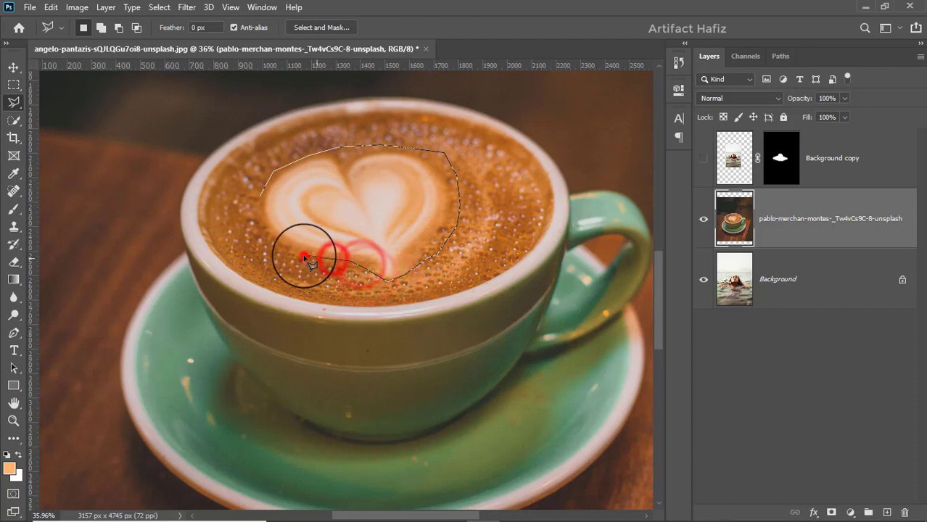
{"action": "left_click", "coordinate": [286, 250]}
{"action": "left_click", "coordinate": [266, 235]}
{"action": "left_click", "coordinate": [253, 216]}
{"action": "left_click", "coordinate": [262, 191]}
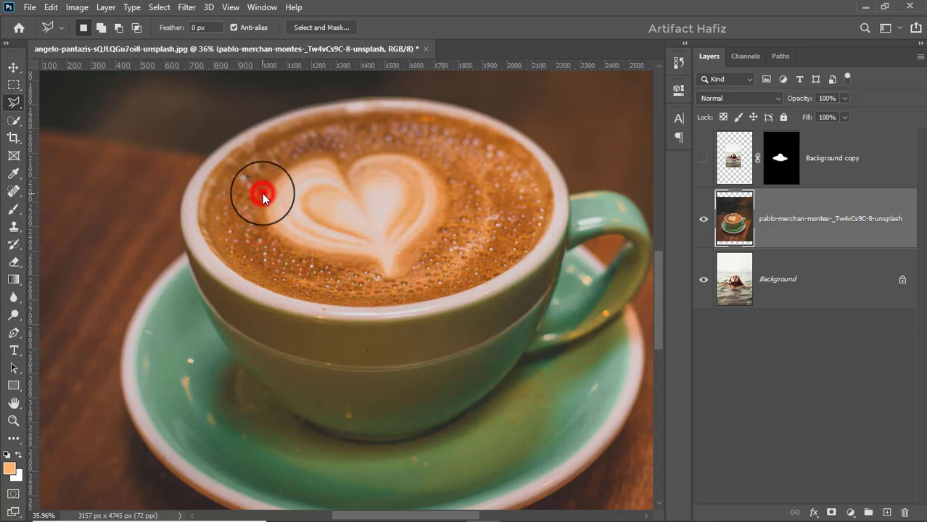
Feather the heart selection by 30.4 px in Select and Mask and apply it
{"action": "left_click", "coordinate": [303, 30]}
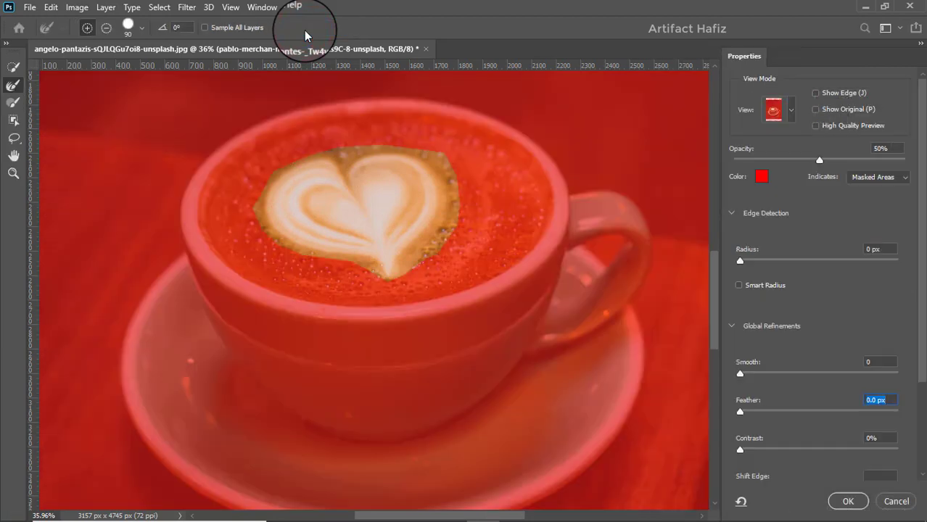
{"action": "left_click_drag", "start_coordinate": [740, 411], "coordinate": [785, 416]}
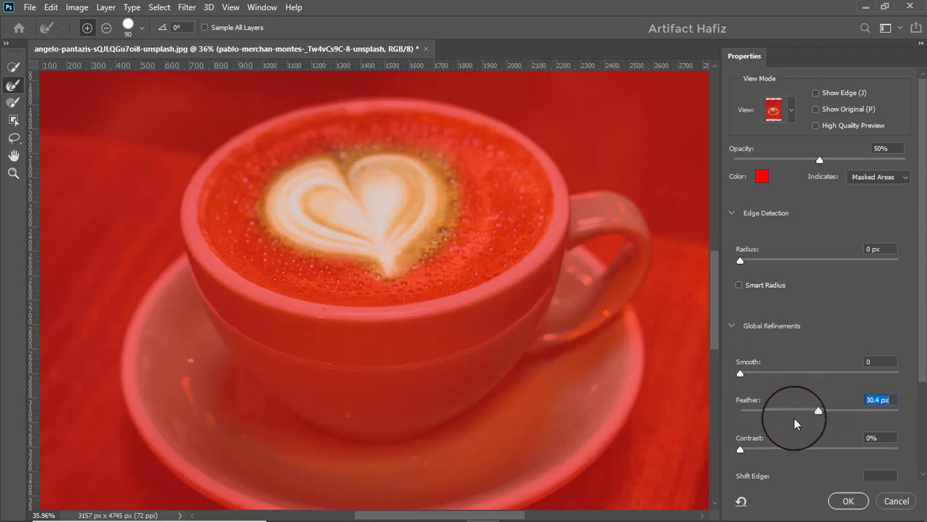
{"action": "left_click", "coordinate": [848, 501]}
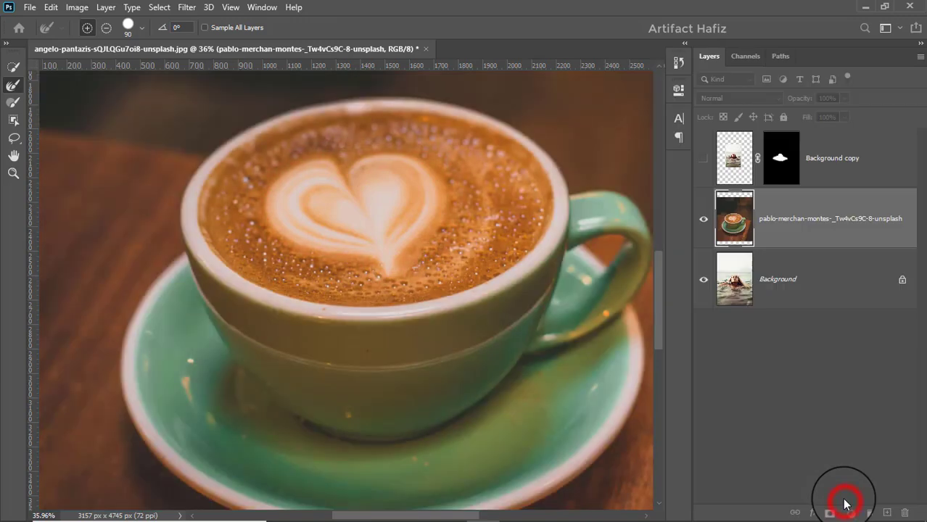
Content-Aware fill the heart selection with surrounding foam, then deselect
{"action": "left_click", "coordinate": [51, 8]}
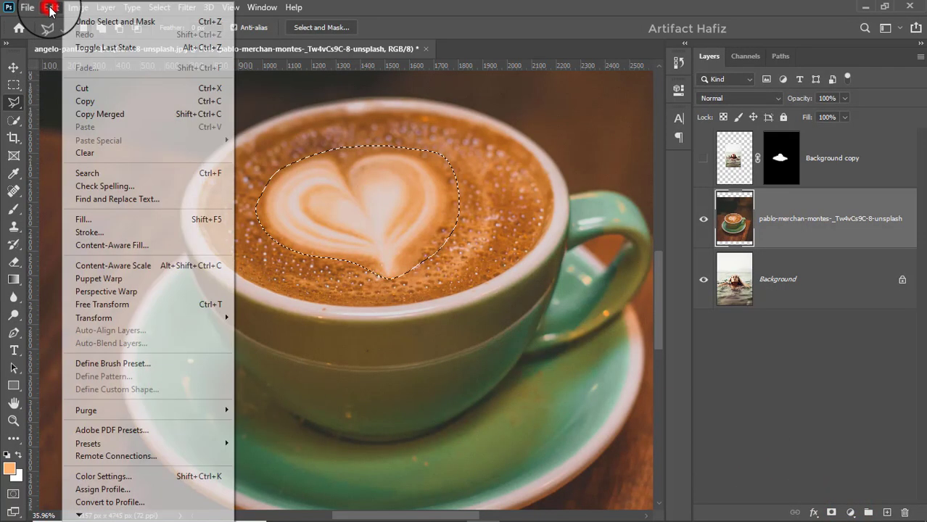
{"action": "left_click", "coordinate": [92, 220]}
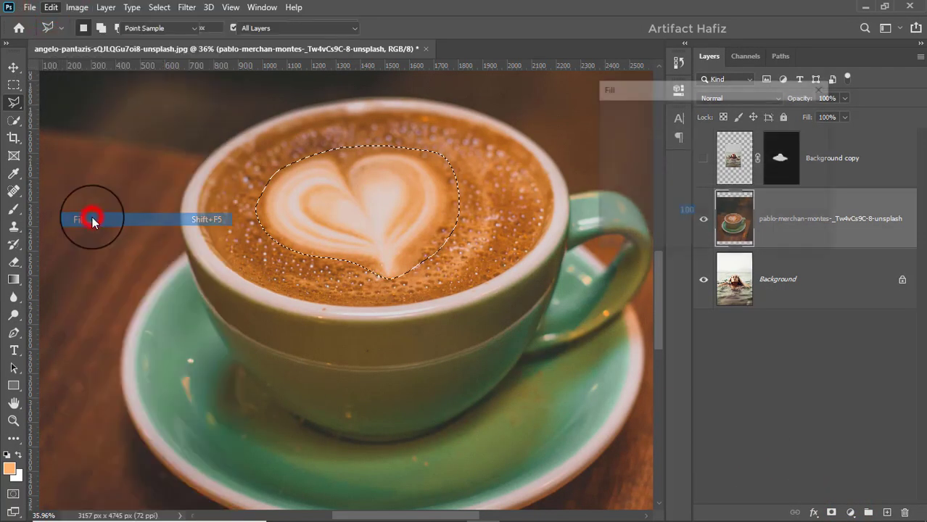
{"action": "left_click", "coordinate": [726, 113]}
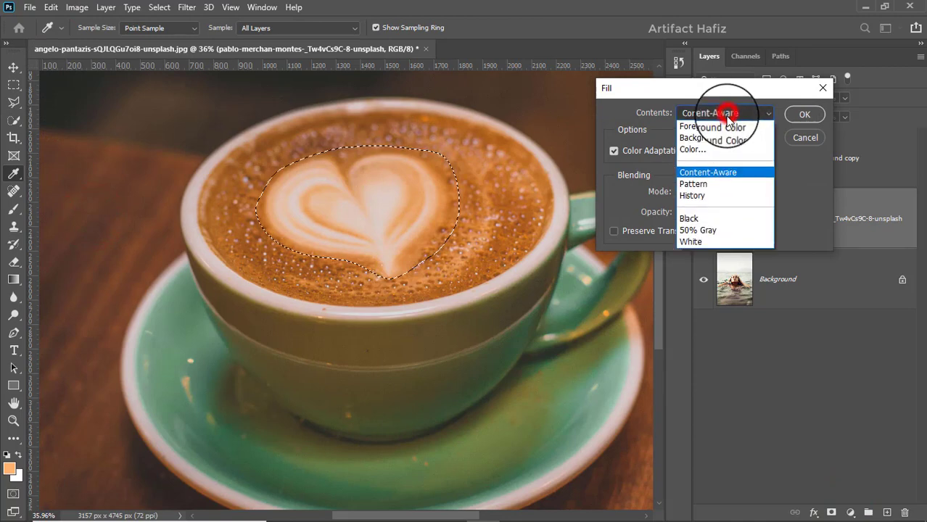
{"action": "left_click", "coordinate": [716, 171]}
{"action": "left_click", "coordinate": [796, 114]}
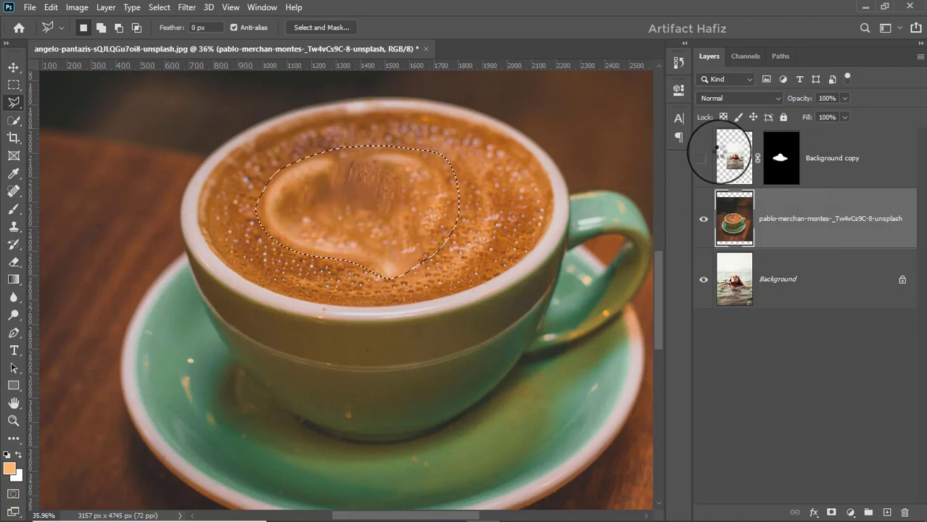
{"action": "left_click", "coordinate": [158, 8]}
{"action": "left_click", "coordinate": [168, 35]}
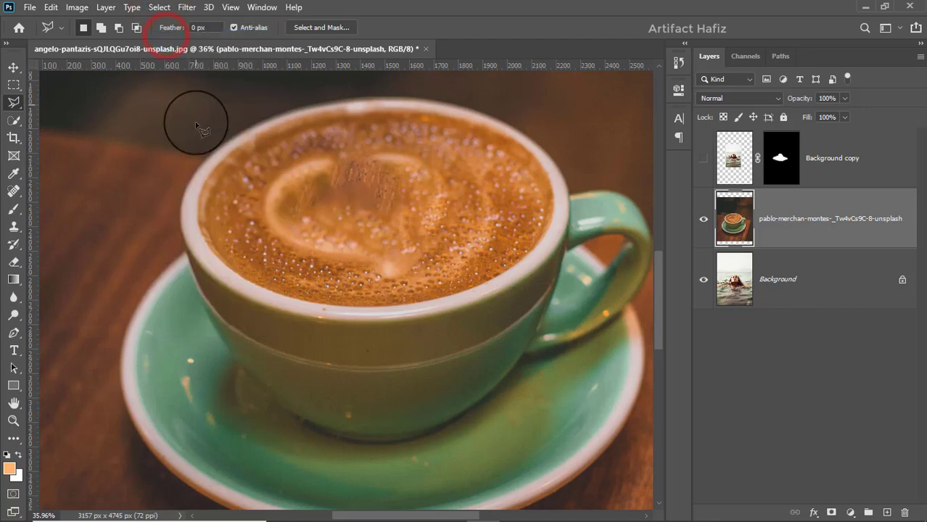
Select the Clone Stamp tool, sample clean foam as source, and choose a soft round brush
{"action": "left_click", "coordinate": [14, 226]}
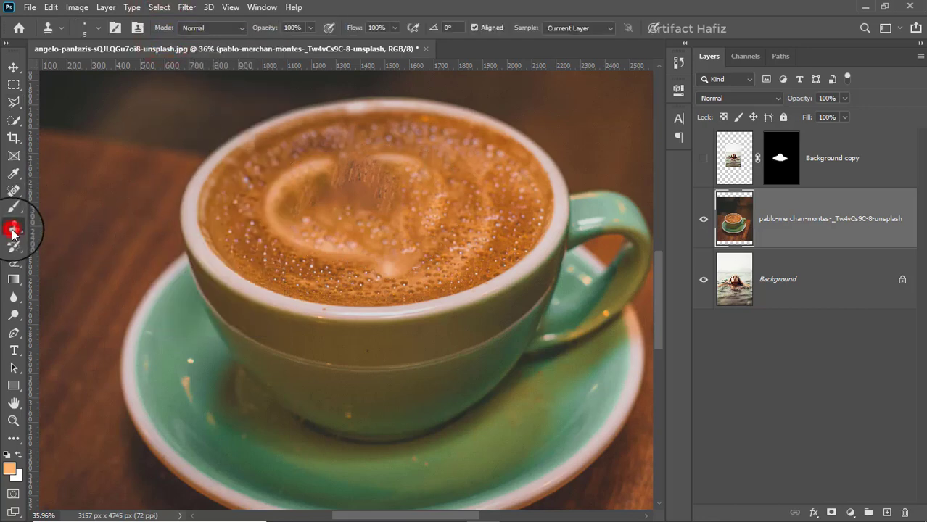
{"action": "left_click", "coordinate": [53, 228]}
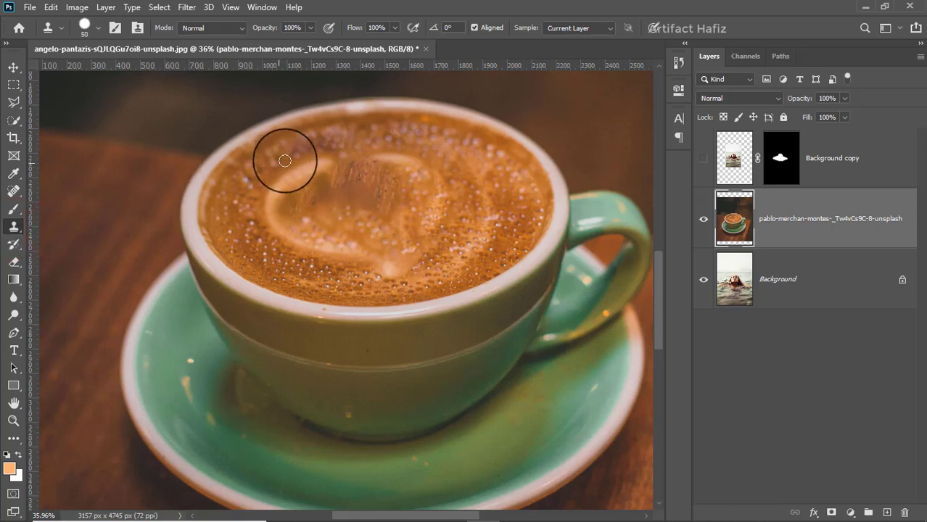
{"action": "left_click", "coordinate": [312, 272], "text": "alt"}
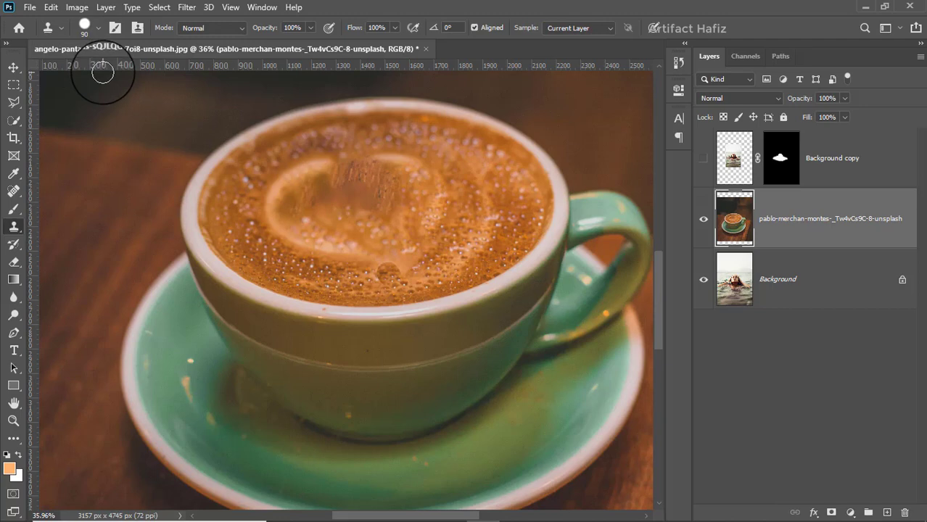
{"action": "left_click", "coordinate": [96, 27]}
{"action": "left_click", "coordinate": [74, 174]}
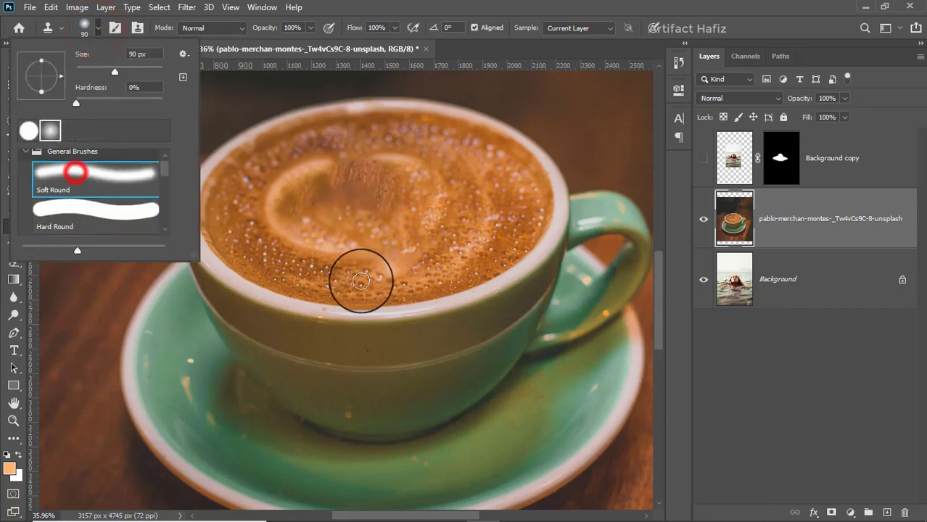
{"action": "left_click", "coordinate": [348, 278]}
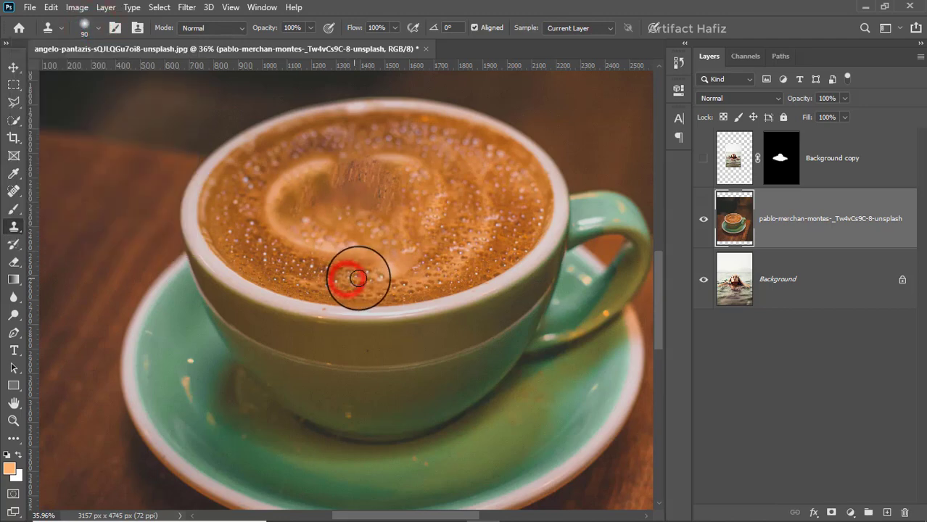
Clone foam over the heart's lower part and left side with a 125 px brush
{"action": "mouse_move", "coordinate": [369, 271]}
{"action": "left_mouse_down"}
{"action": "mouse_move", "coordinate": [393, 269]}
{"action": "mouse_move", "coordinate": [368, 269]}
{"action": "mouse_move", "coordinate": [385, 265]}
{"action": "mouse_move", "coordinate": [358, 252]}
{"action": "mouse_move", "coordinate": [362, 271]}
{"action": "mouse_move", "coordinate": [293, 240]}
{"action": "mouse_move", "coordinate": [348, 259]}
{"action": "left_mouse_up"}
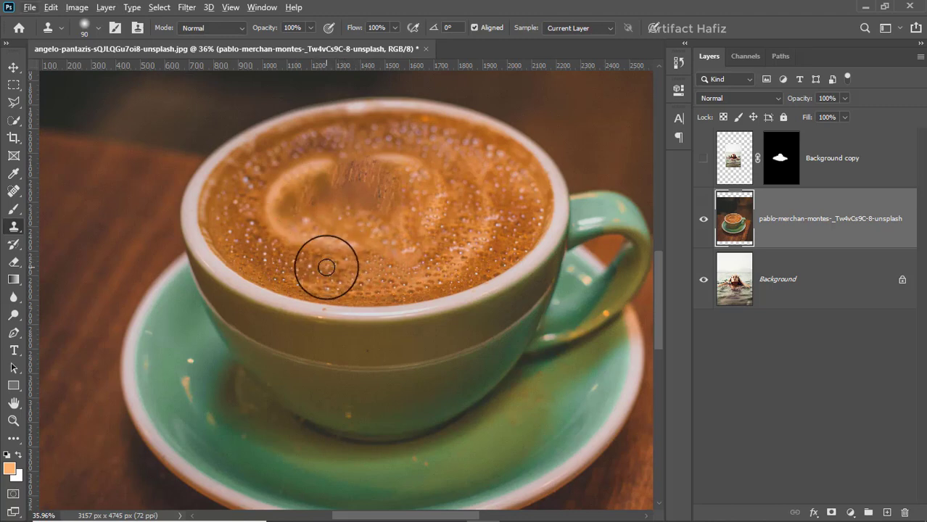
{"action": "left_click", "coordinate": [315, 259]}
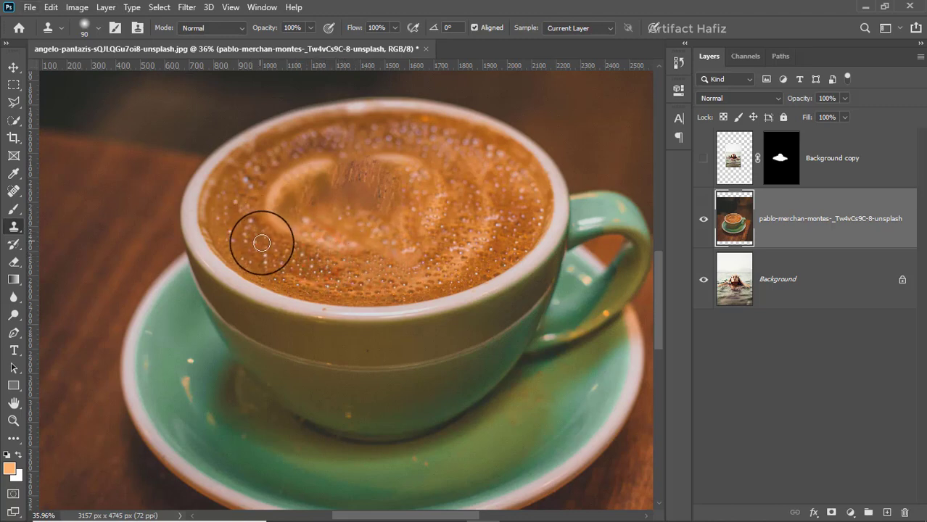
{"action": "key", "text": "bracketright"}
{"action": "key", "text": "bracketright"}
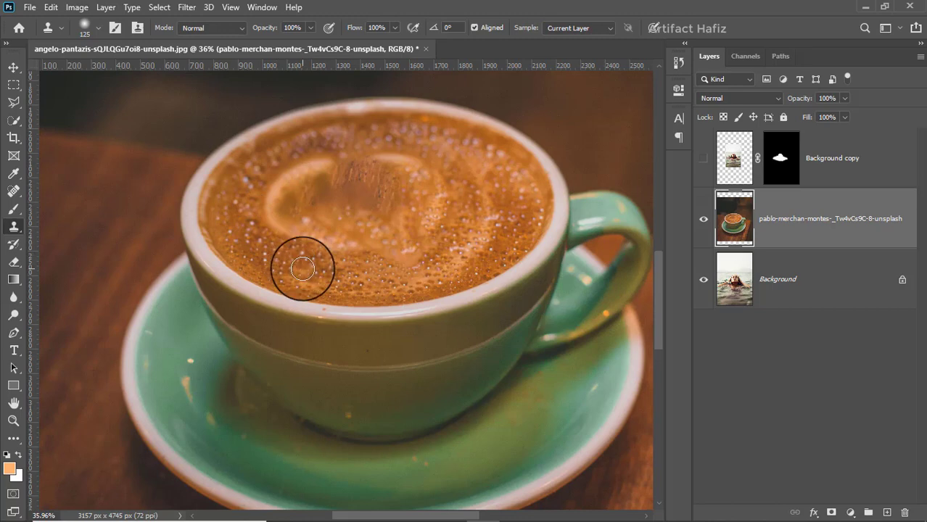
{"action": "left_click", "coordinate": [303, 269]}
{"action": "left_click_drag", "start_coordinate": [311, 245], "coordinate": [277, 183]}
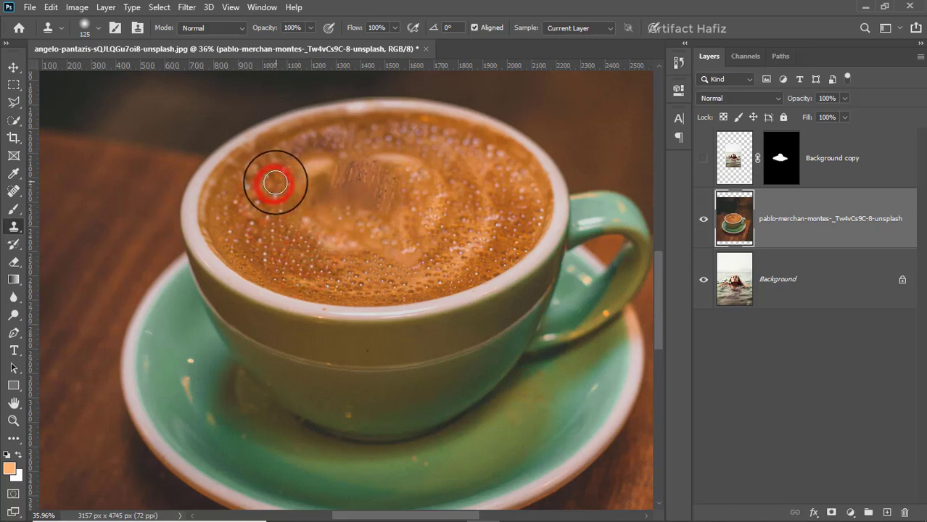
{"action": "mouse_move", "coordinate": [277, 183]}
{"action": "left_mouse_down"}
{"action": "mouse_move", "coordinate": [268, 168]}
{"action": "mouse_move", "coordinate": [319, 166]}
{"action": "left_mouse_up"}
Stamp foam over the heart's right side, upper edge and last remaining marks
{"action": "left_click", "coordinate": [318, 232]}
{"action": "left_click_drag", "start_coordinate": [318, 232], "coordinate": [312, 232]}
{"action": "left_click", "coordinate": [341, 245]}
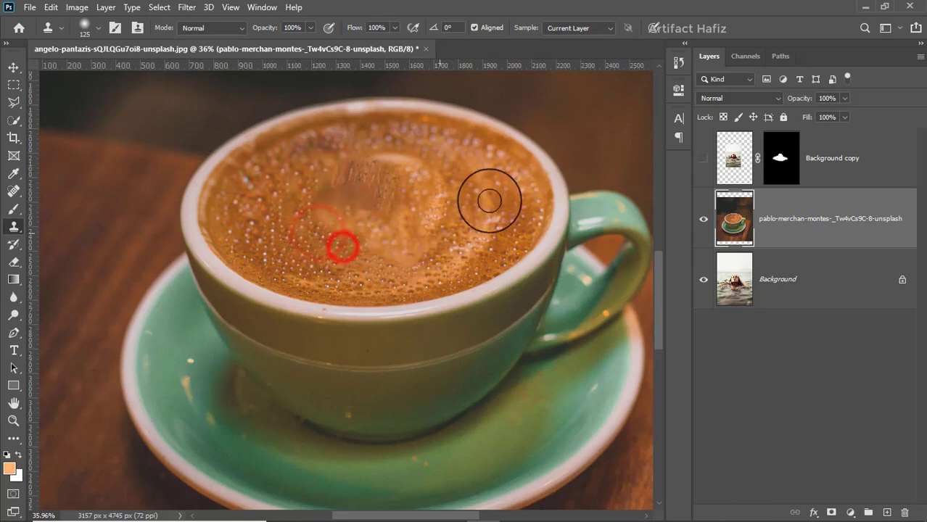
{"action": "left_click", "coordinate": [482, 175]}
{"action": "left_click", "coordinate": [368, 146]}
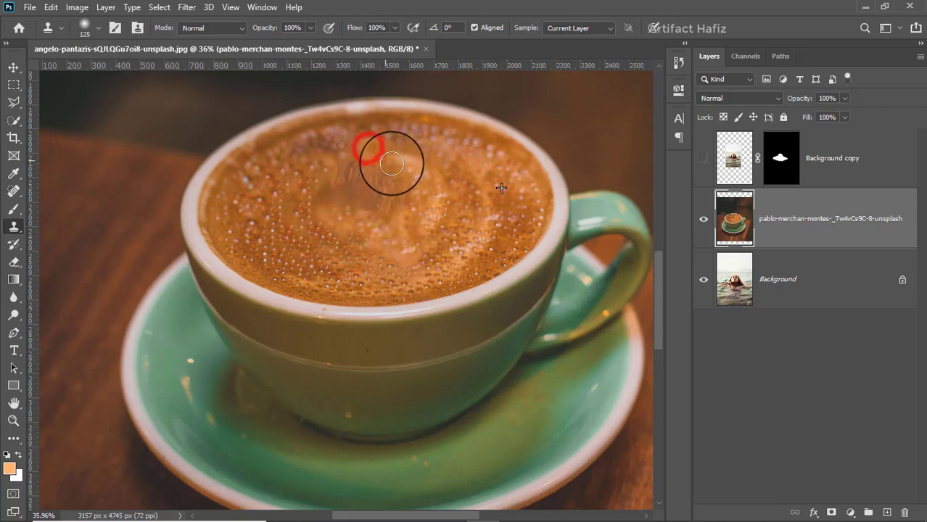
{"action": "left_click", "coordinate": [436, 149]}
{"action": "left_click", "coordinate": [383, 150]}
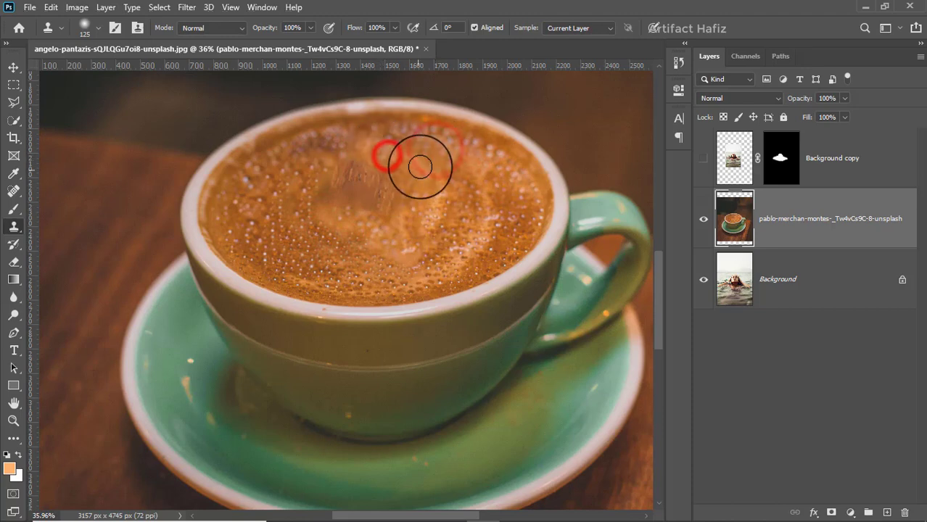
{"action": "left_click", "coordinate": [427, 175]}
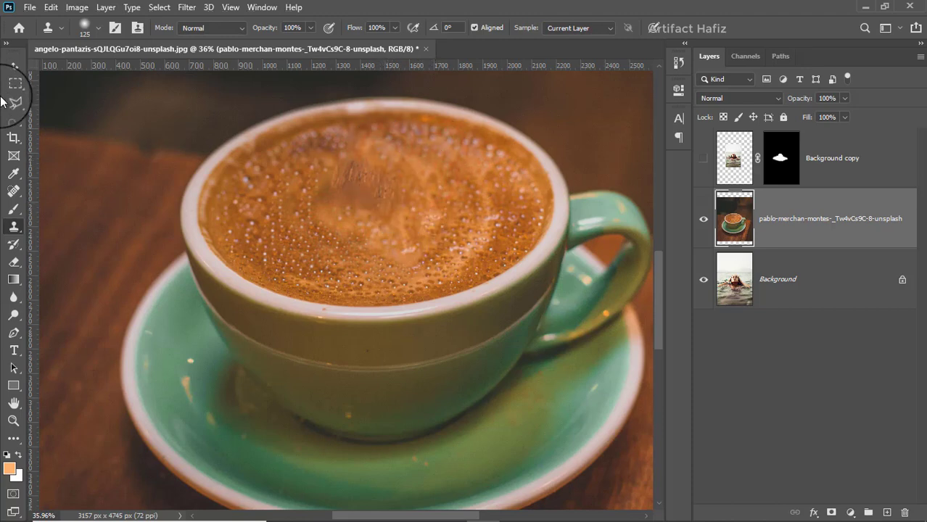
Switch to the Move tool, zoom out, and make the Background copy layer visible
{"action": "left_click", "coordinate": [13, 68]}
{"action": "scroll", "coordinate": [369, 197], "scroll_direction": "down", "scroll_amount": 2}
{"action": "scroll", "coordinate": [368, 196], "scroll_direction": "down", "scroll_amount": 2}
{"action": "scroll", "coordinate": [369, 196], "scroll_direction": "down", "scroll_amount": 1}
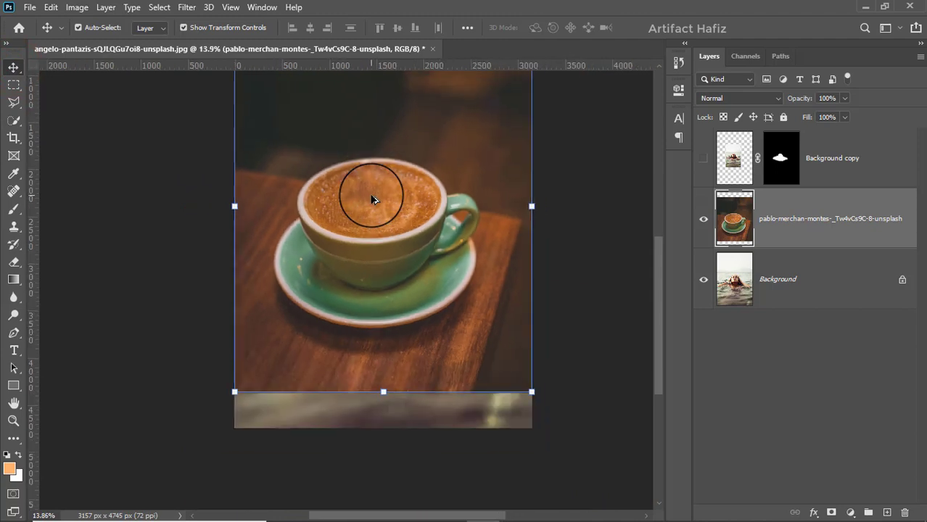
{"action": "scroll", "coordinate": [371, 200], "scroll_direction": "down", "scroll_amount": 1}
{"action": "scroll", "coordinate": [371, 199], "scroll_direction": "up", "scroll_amount": 1}
{"action": "left_click", "coordinate": [703, 159]}
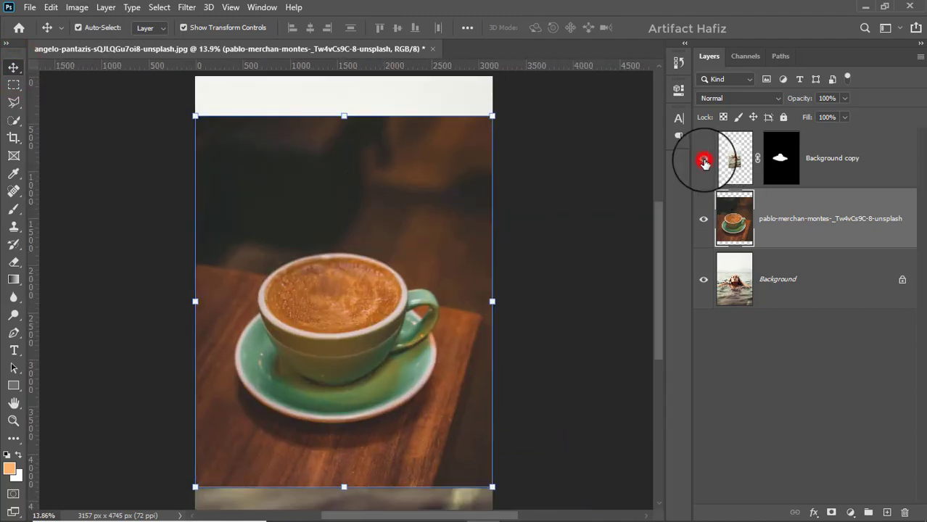
Zoom in and out to inspect the swimmer immersed in the coffee foam
{"action": "scroll", "coordinate": [334, 358], "scroll_direction": "up", "scroll_amount": 3}
{"action": "scroll", "coordinate": [334, 358], "scroll_direction": "up", "scroll_amount": 4}
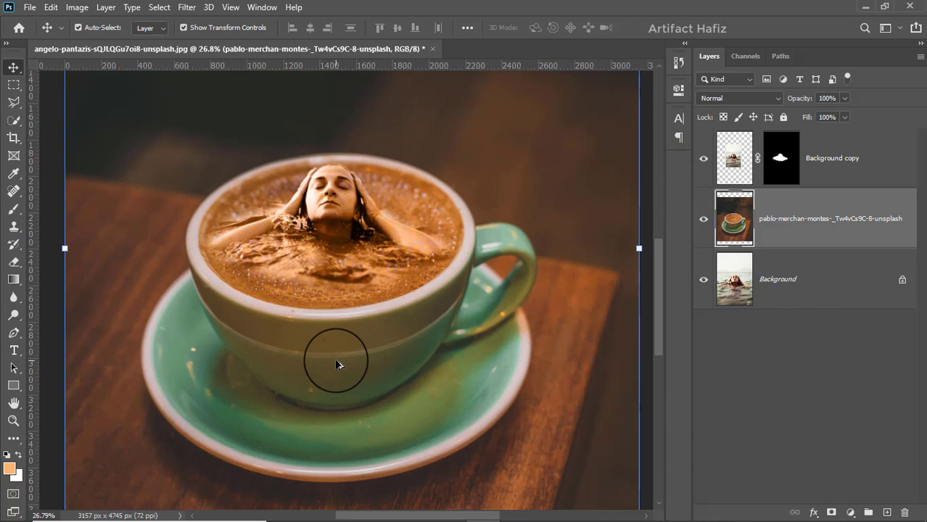
{"action": "scroll", "coordinate": [336, 364], "scroll_direction": "down", "scroll_amount": 2}
{"action": "scroll", "coordinate": [335, 364], "scroll_direction": "down", "scroll_amount": 1}
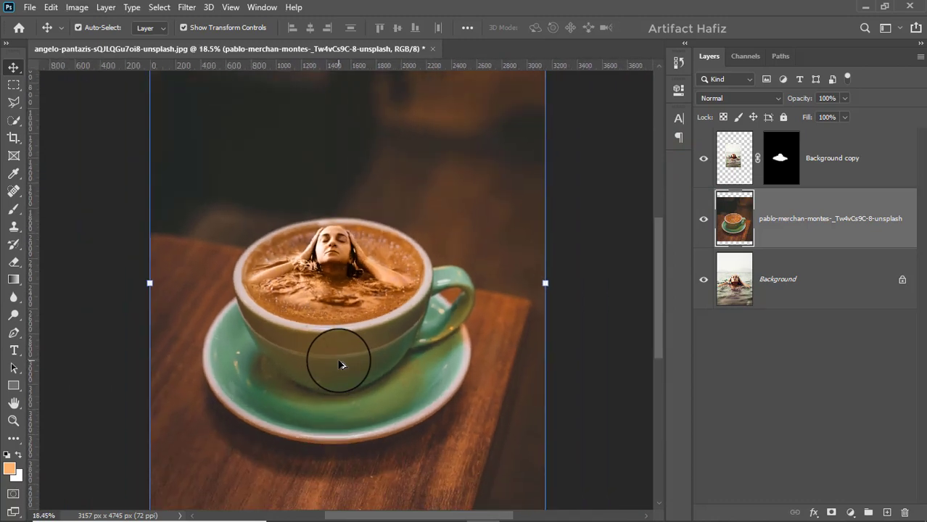
{"action": "scroll", "coordinate": [337, 365], "scroll_direction": "down", "scroll_amount": 2}
{"action": "scroll", "coordinate": [338, 365], "scroll_direction": "up", "scroll_amount": 2}
{"action": "scroll", "coordinate": [339, 365], "scroll_direction": "up", "scroll_amount": 1}
{"action": "scroll", "coordinate": [339, 365], "scroll_direction": "up", "scroll_amount": 1}
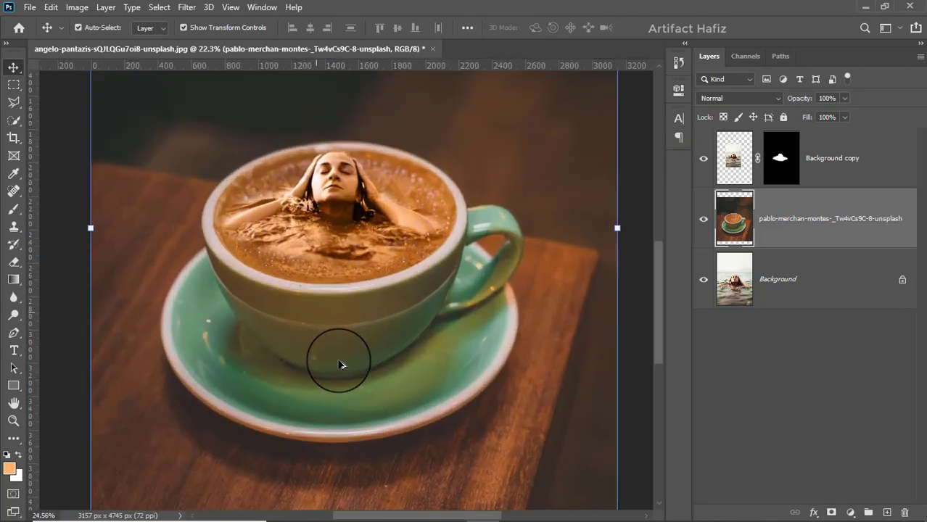
{"action": "scroll", "coordinate": [339, 365], "scroll_direction": "down", "scroll_amount": 1}
{"action": "scroll", "coordinate": [339, 365], "scroll_direction": "down", "scroll_amount": 2}
{"action": "scroll", "coordinate": [339, 365], "scroll_direction": "down", "scroll_amount": 1}
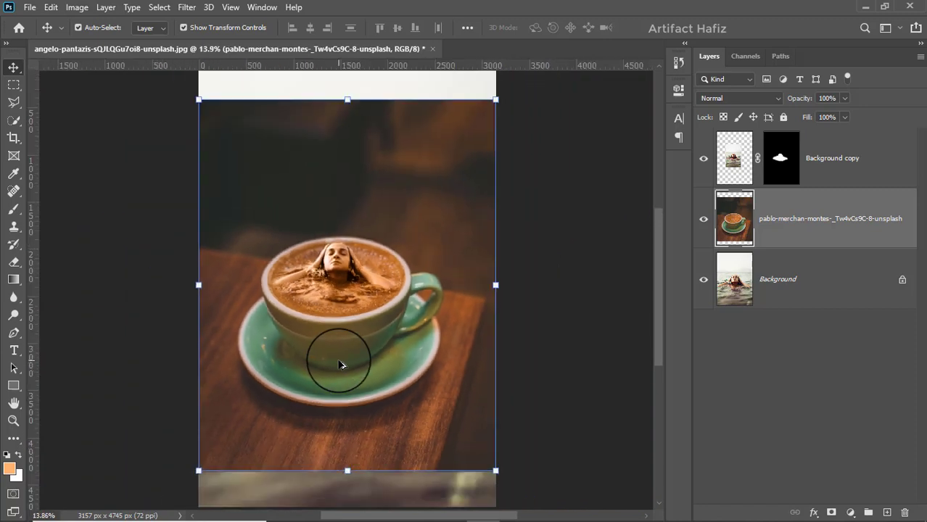
Crop the canvas to 3157 x 3946 px with no fixed ratio, trimming top and bottom
{"action": "left_click", "coordinate": [15, 137]}
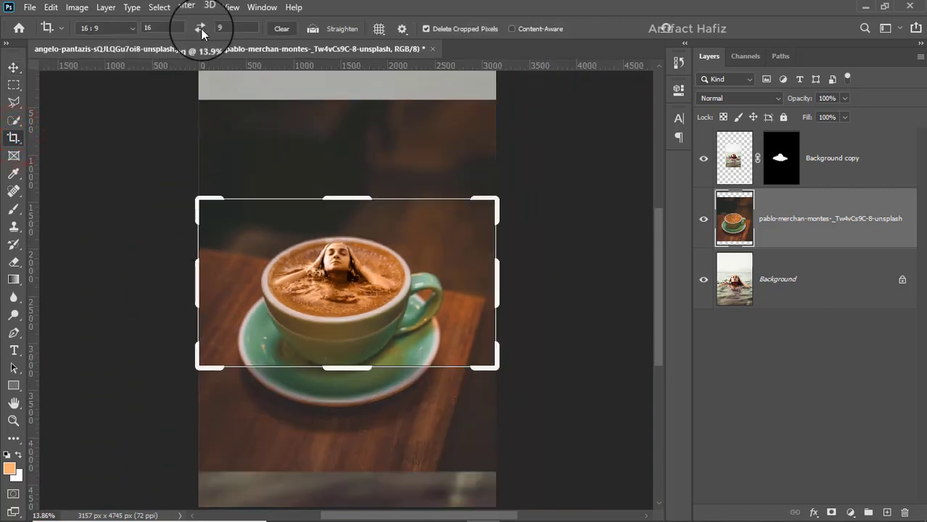
{"action": "left_click", "coordinate": [282, 29]}
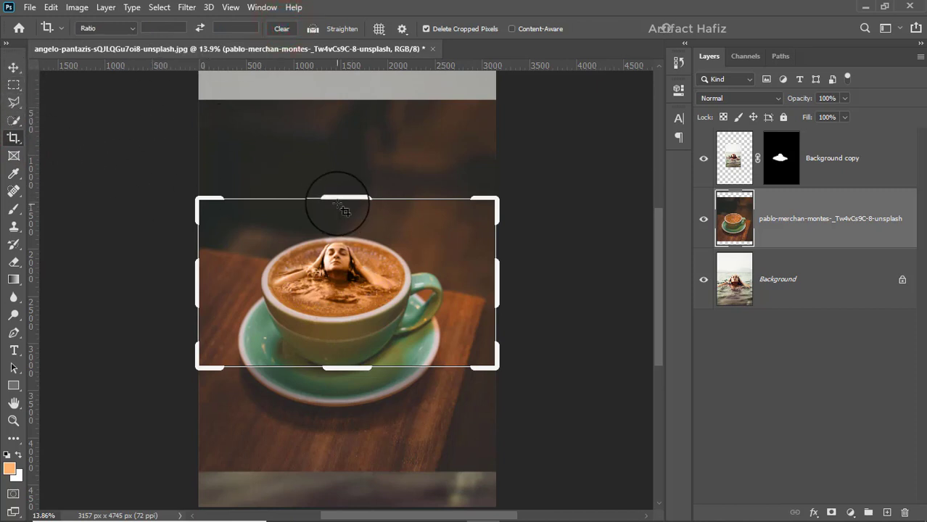
{"action": "left_click_drag", "start_coordinate": [345, 210], "coordinate": [338, 141]}
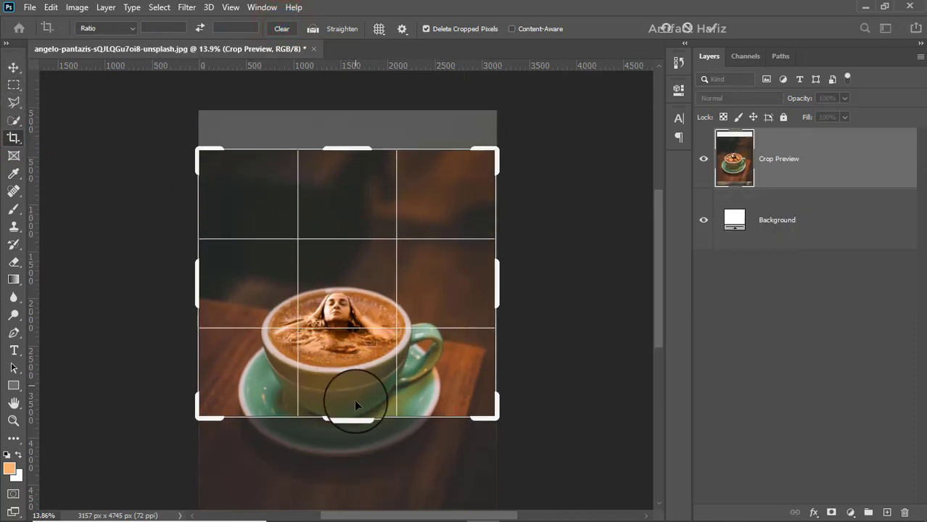
{"action": "left_click_drag", "start_coordinate": [357, 419], "coordinate": [351, 467]}
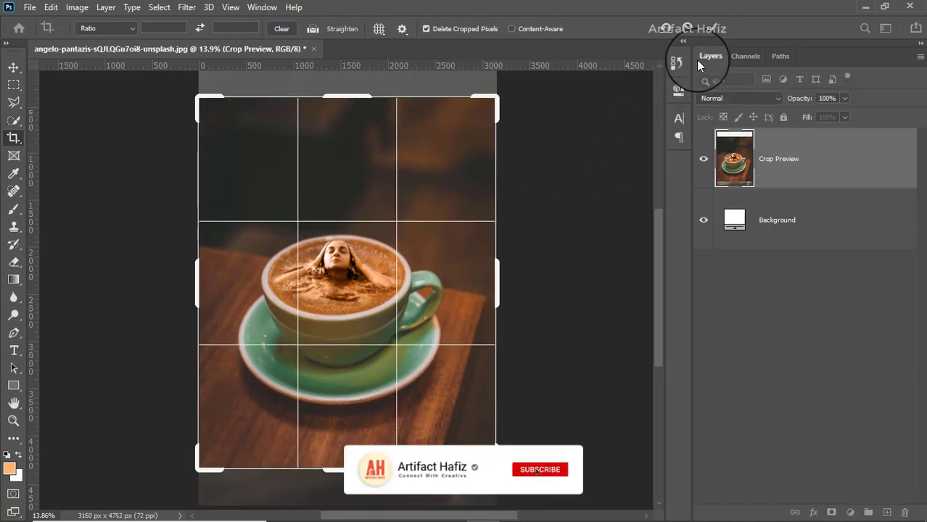
{"action": "left_click", "coordinate": [714, 29]}
{"action": "key", "text": "ctrl+0"}
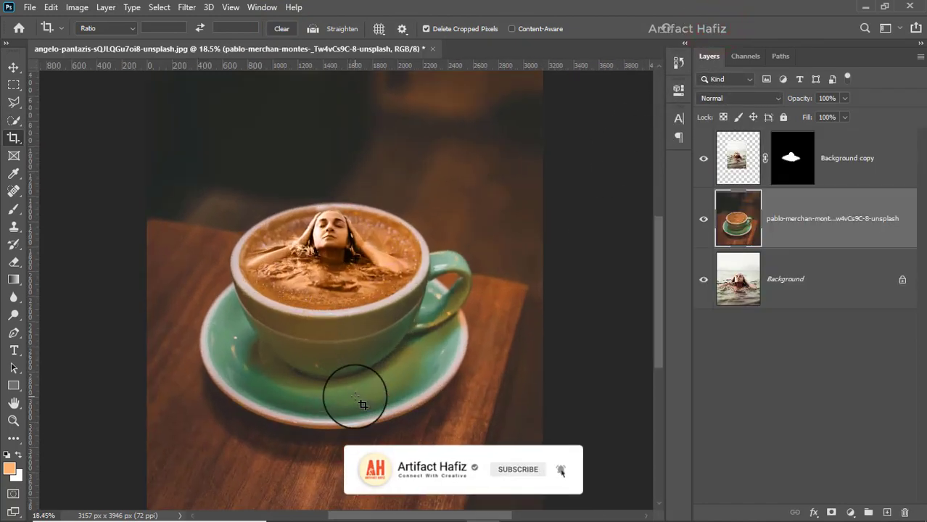
{"action": "key", "text": "ctrl+0"}
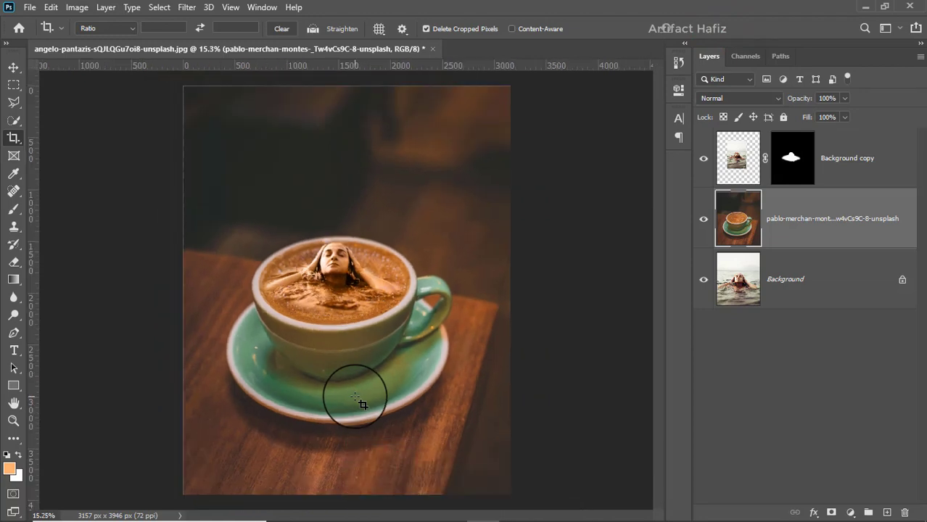
{"action": "left_click", "coordinate": [845, 159]}
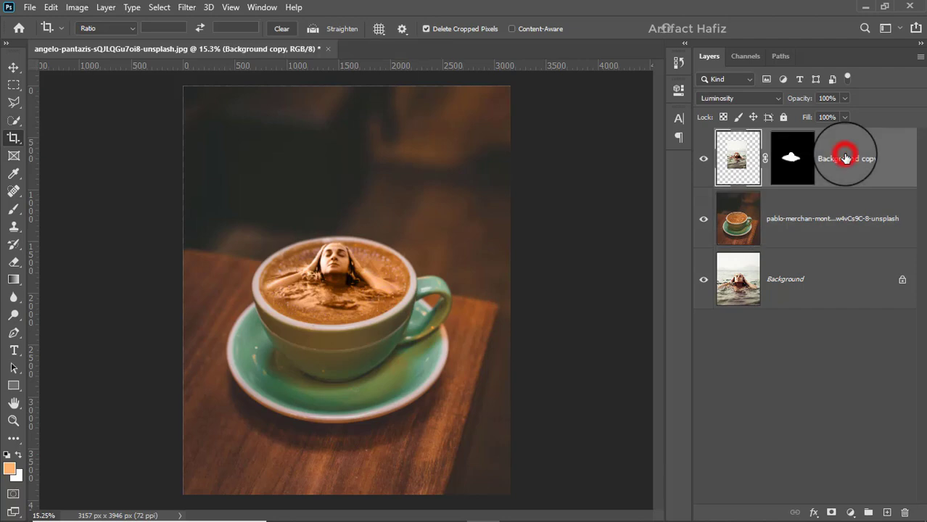
{"action": "left_click", "coordinate": [702, 283], "text": "alt"}
{"action": "left_click", "coordinate": [703, 284], "text": "alt"}
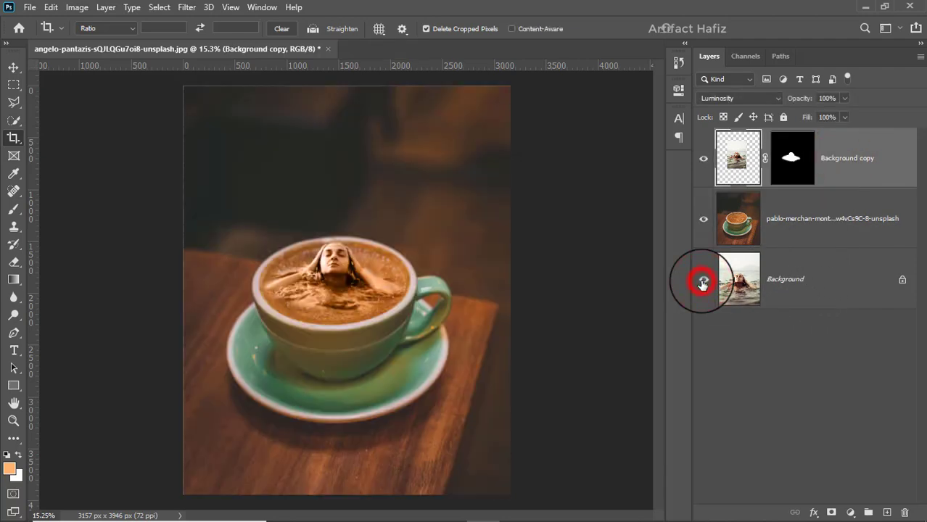